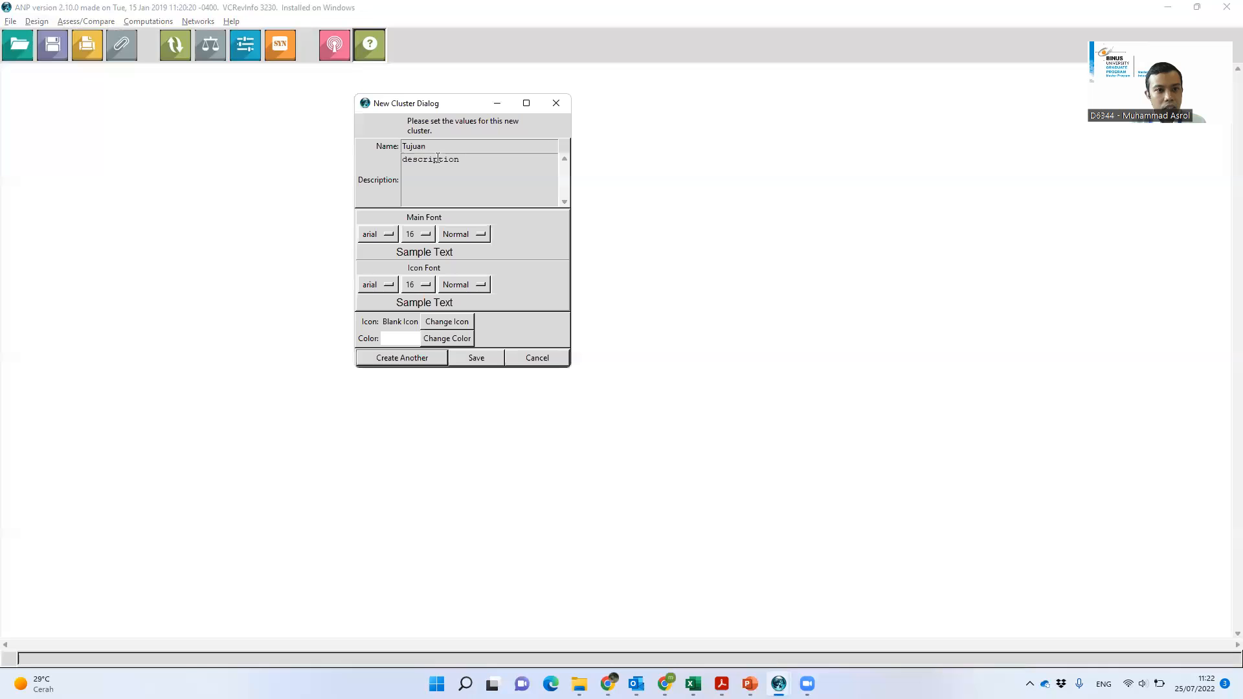
Step: Save the new Tujuan cluster, position it near the upper middle of the canvas and widen it
click(486, 360)
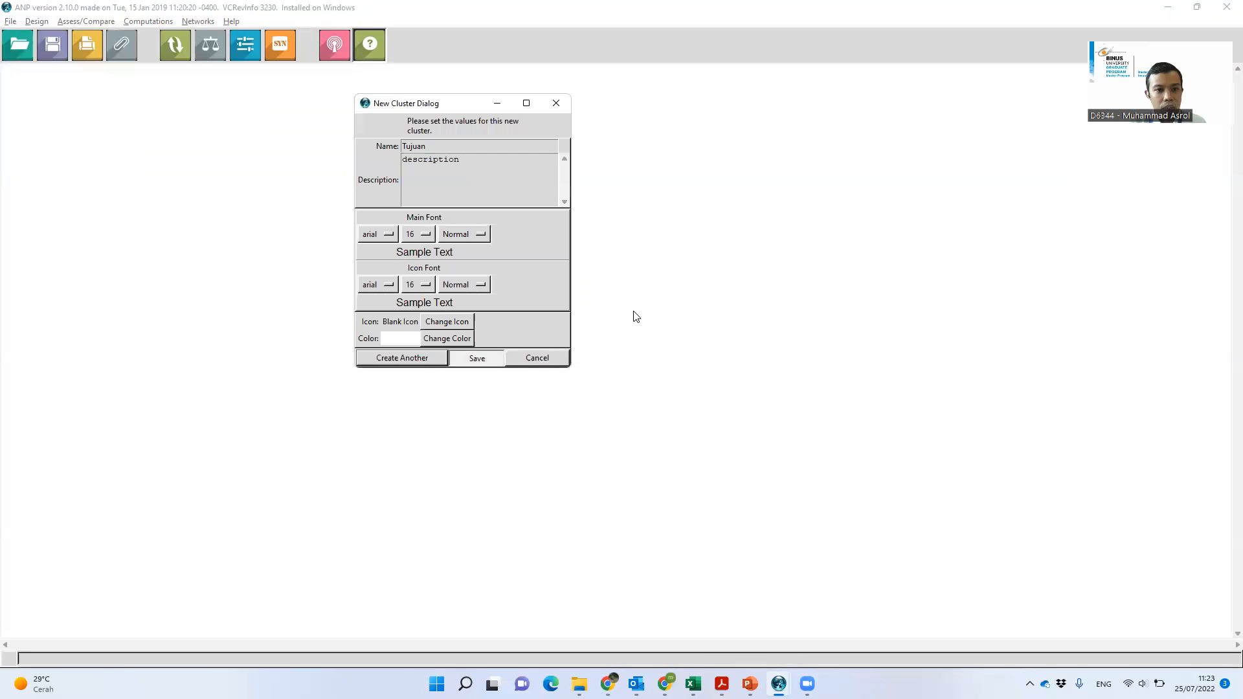
drag(42, 83, 485, 127)
drag(570, 183, 688, 186)
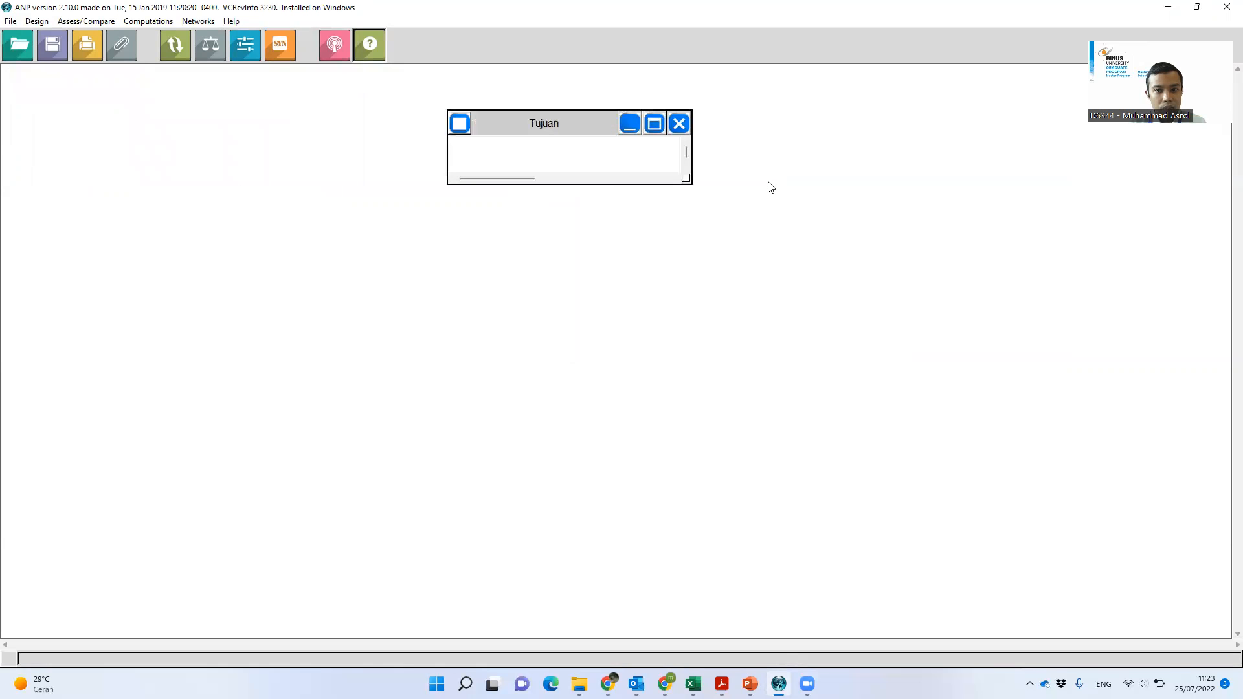
key(alt+Tab)
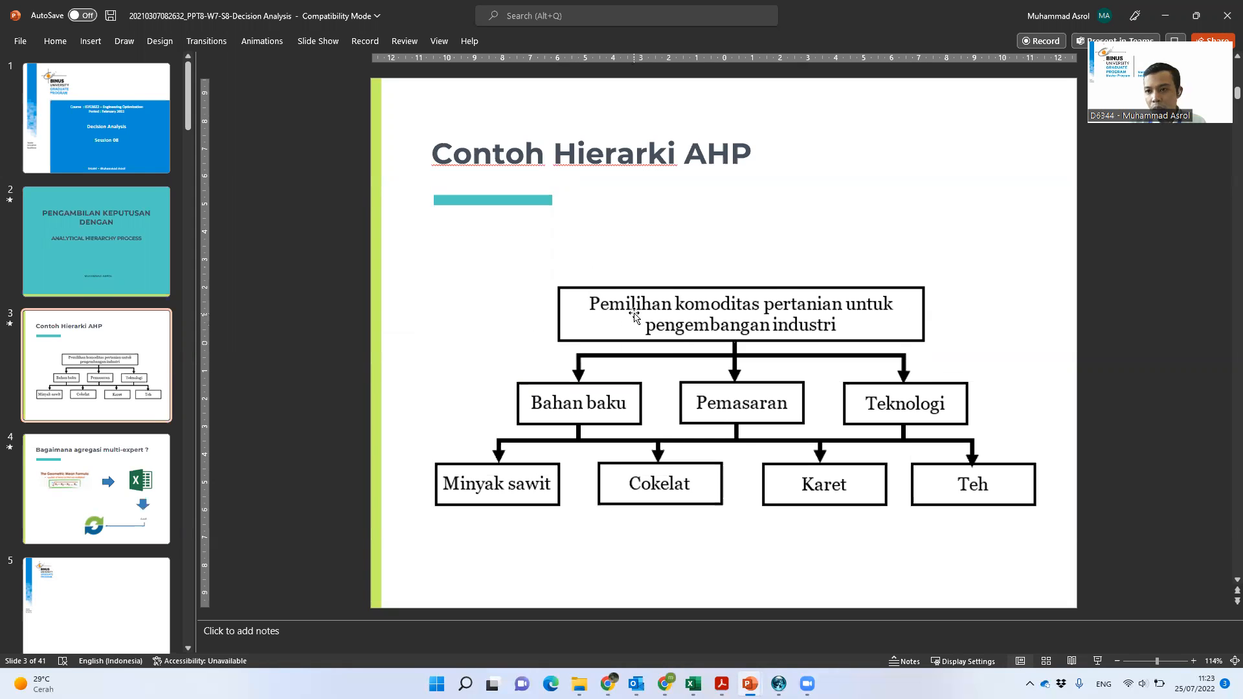
key(alt+Tab)
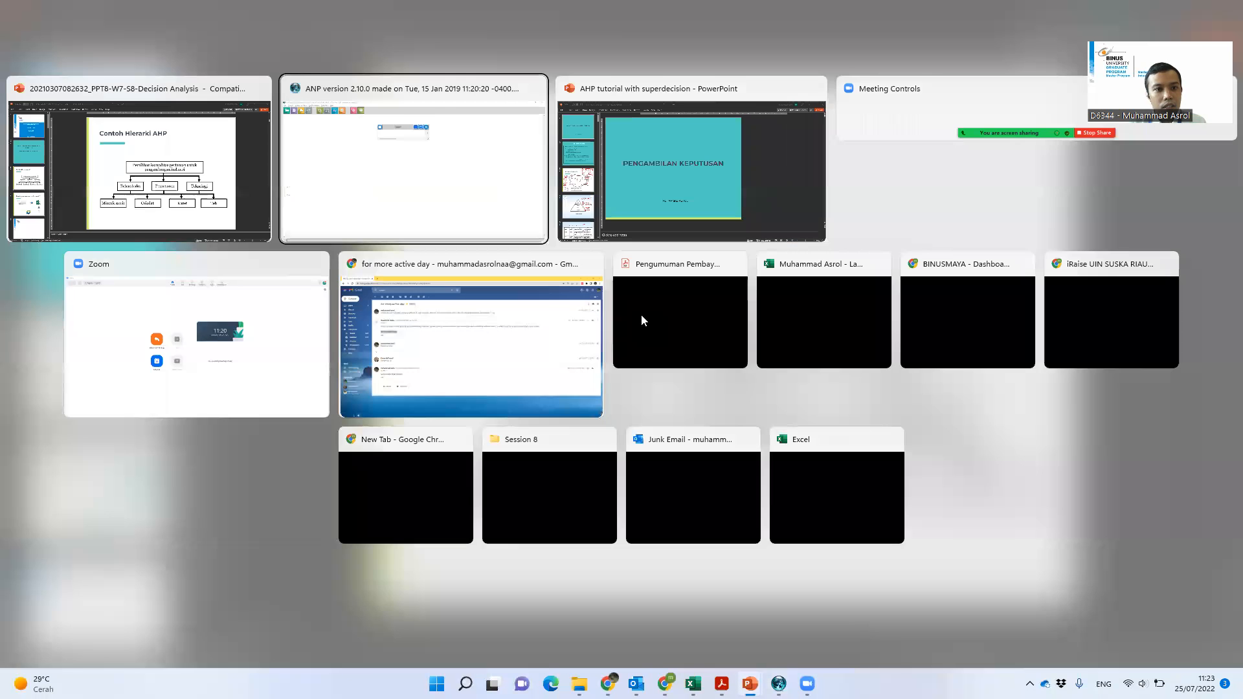
drag(687, 180, 787, 181)
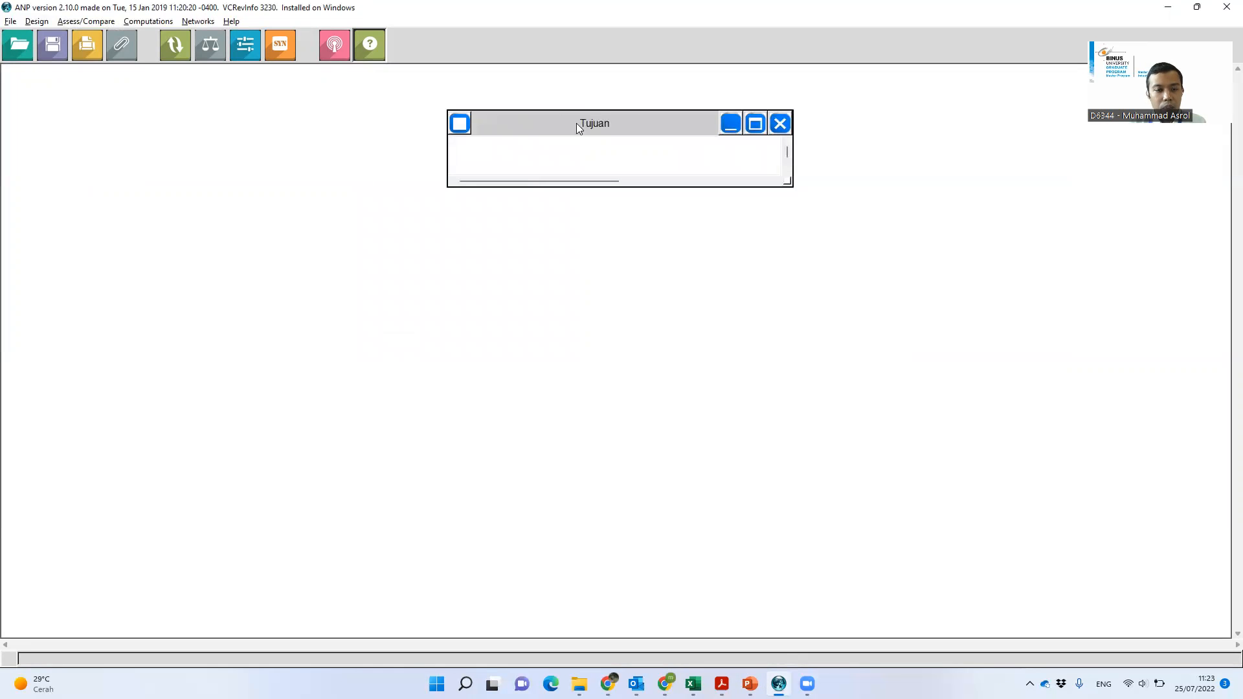
drag(582, 124, 541, 119)
Step: Add a node named "Pemilihan komoditas untuk pengembangan industri" to the Tujuan cluster and centre it inside the cluster
click(36, 21)
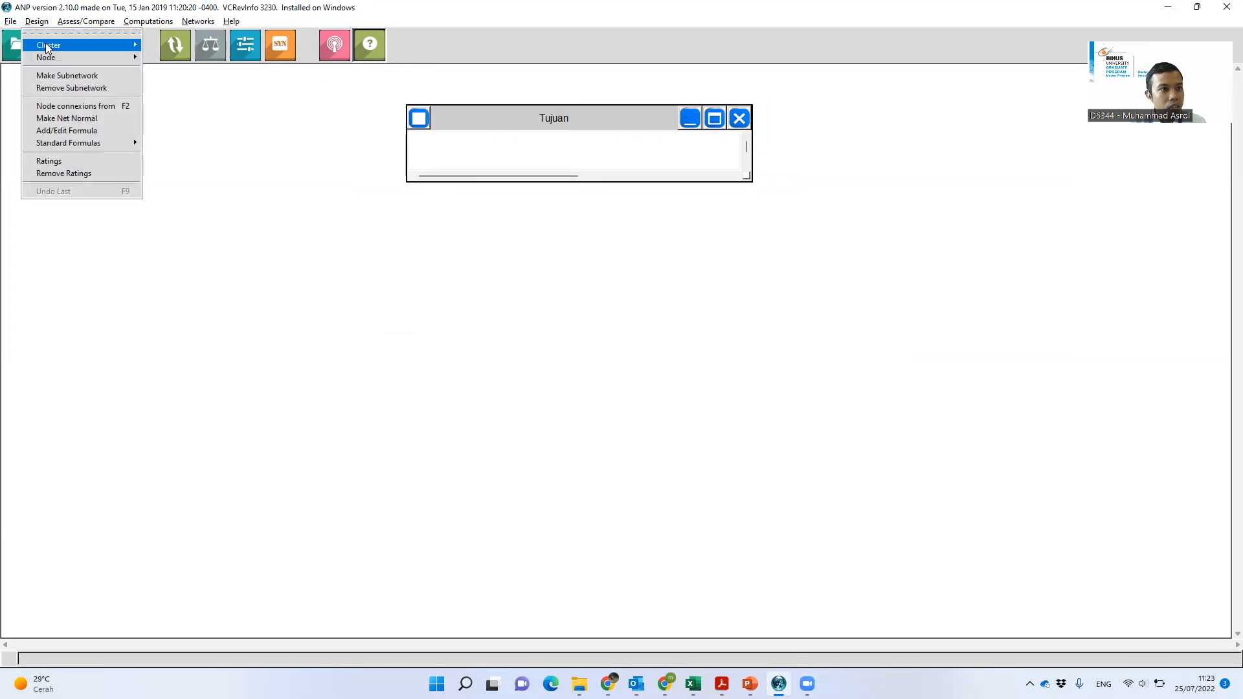
mouse_move(45, 58)
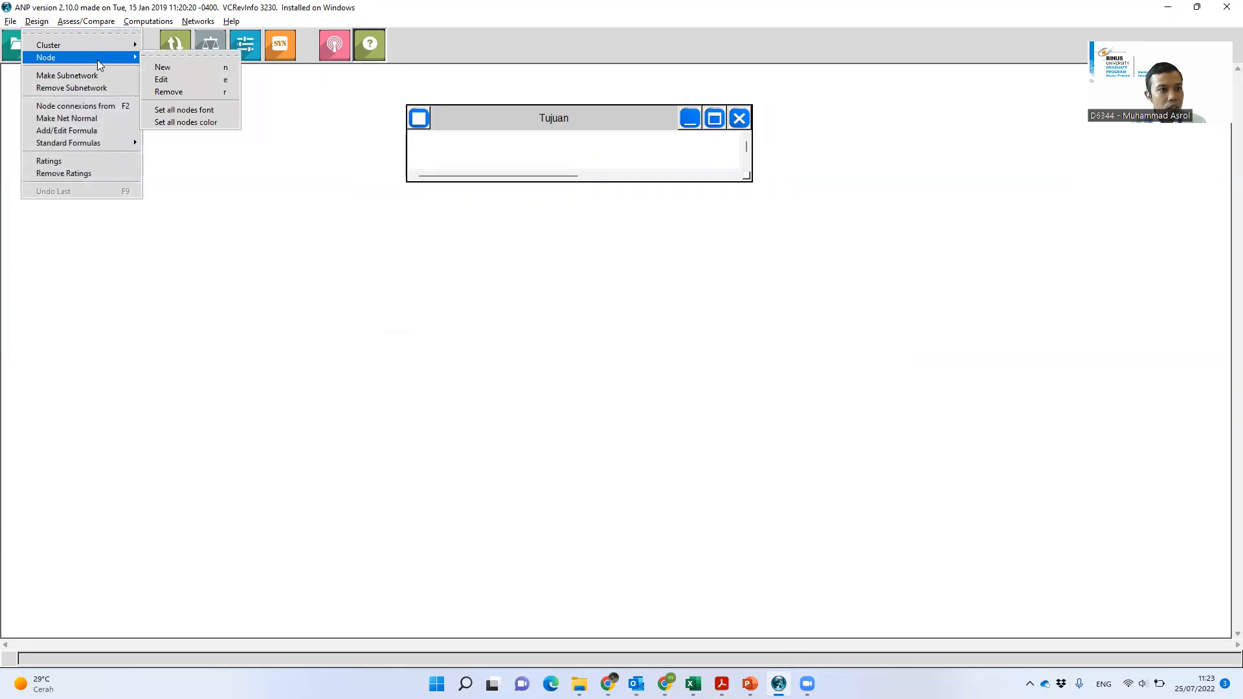
click(170, 68)
click(61, 84)
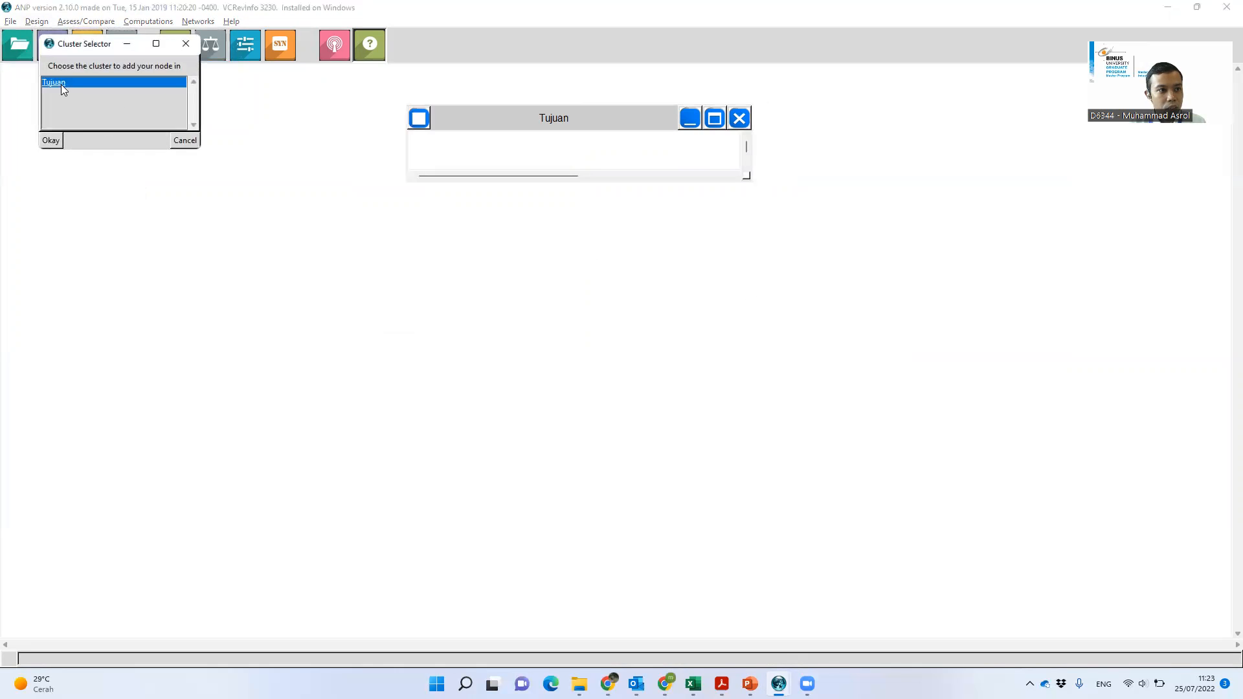
click(51, 141)
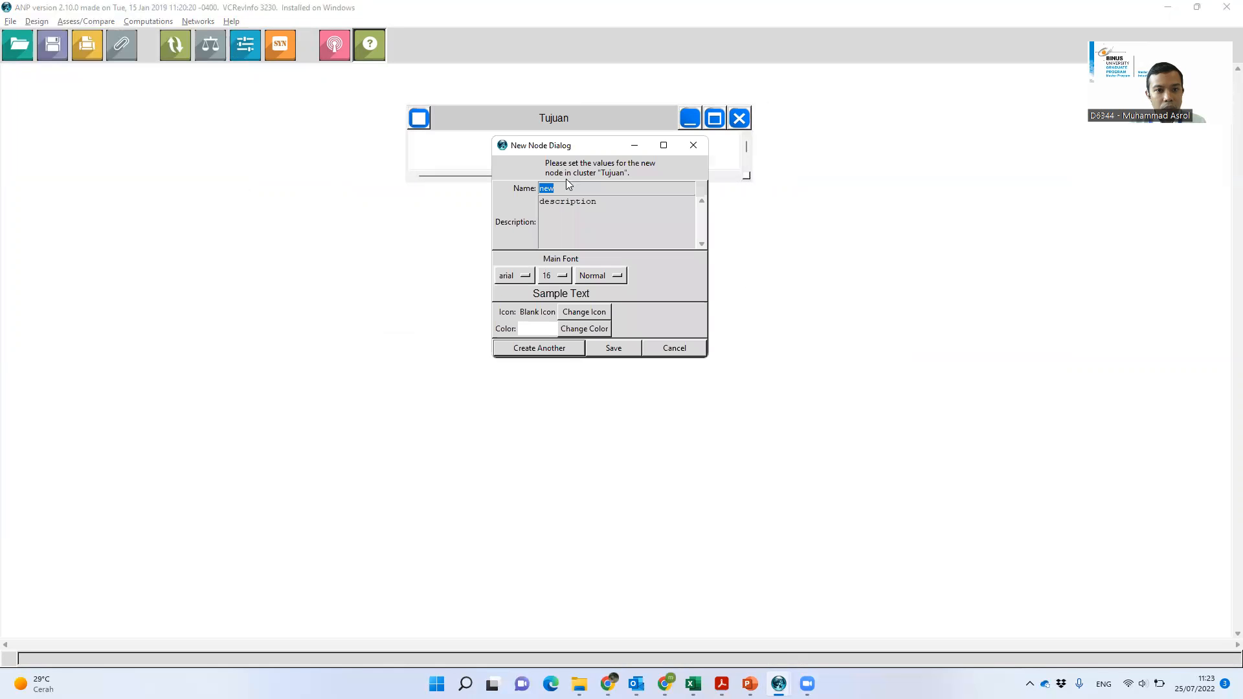
key(BackSpace)
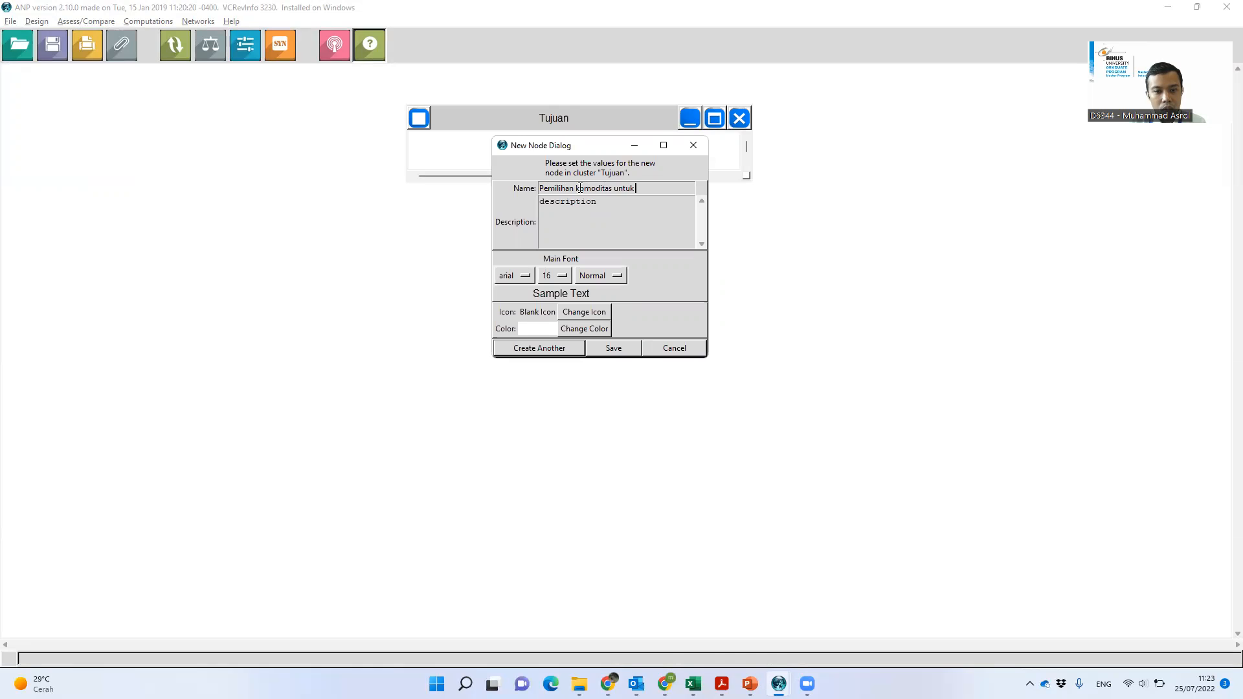
text(industri)
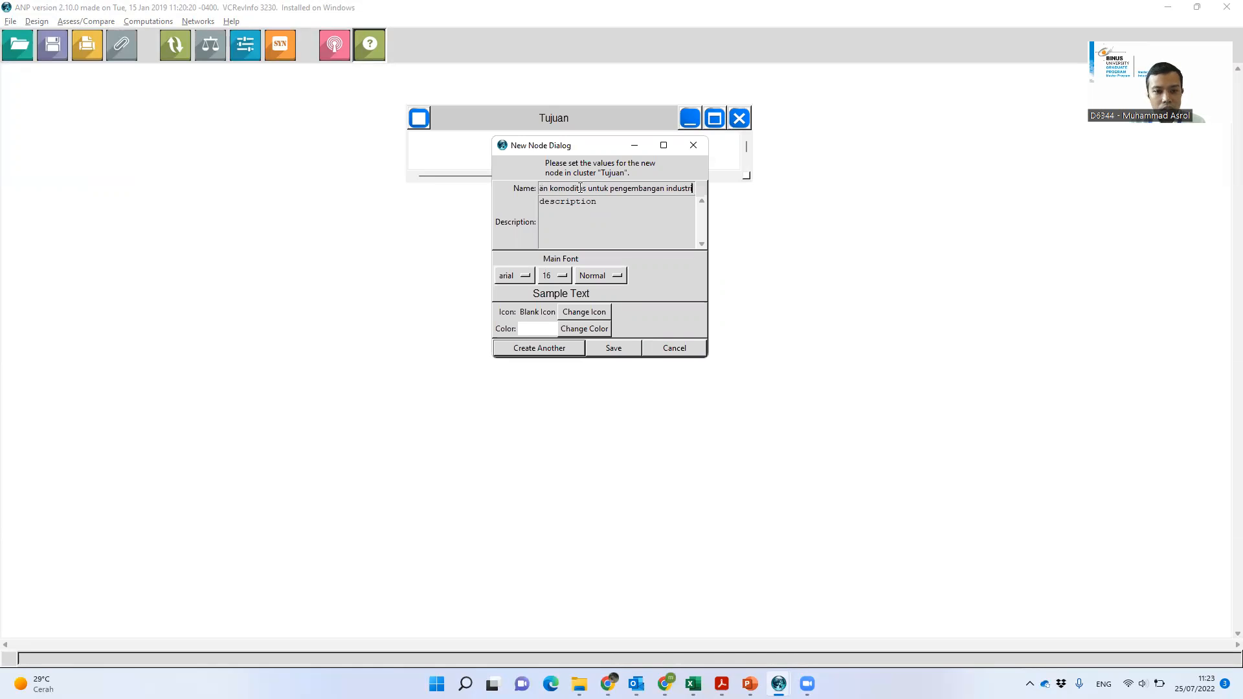
click(615, 352)
drag(589, 147, 625, 145)
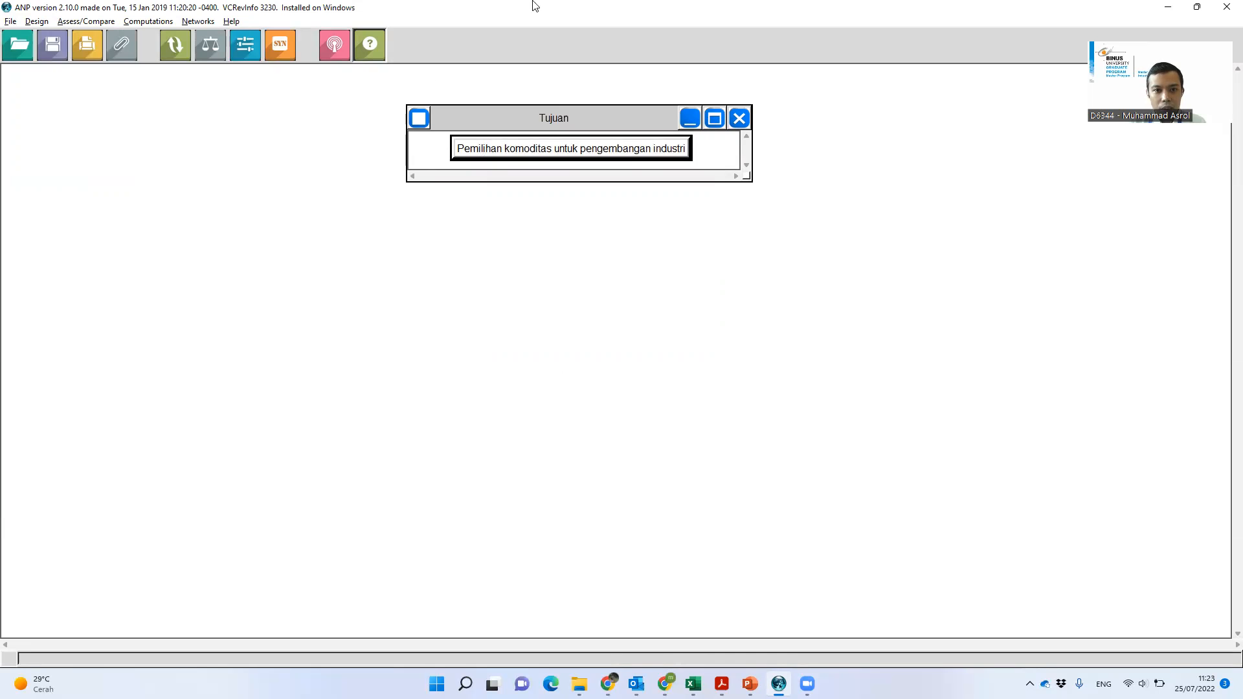
Step: Create a cluster named Kriteria, place it below the Tujuan cluster and enlarge it to a similar width
key(alt+Tab)
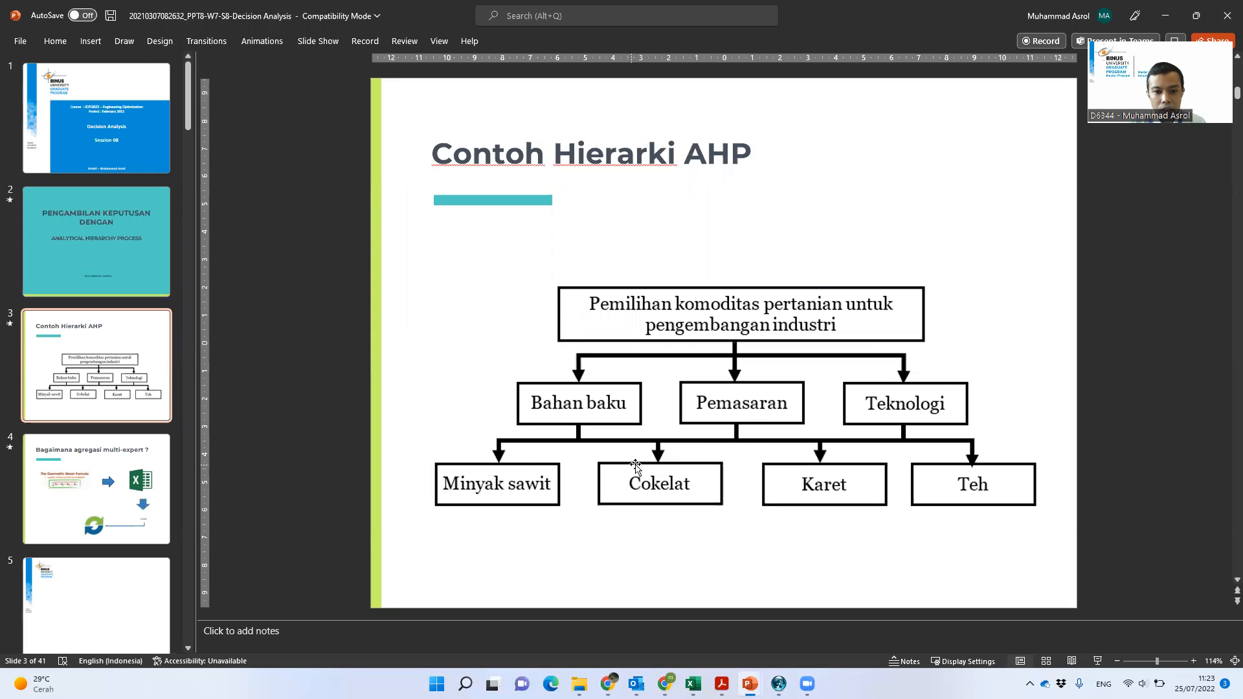
key(alt+Tab)
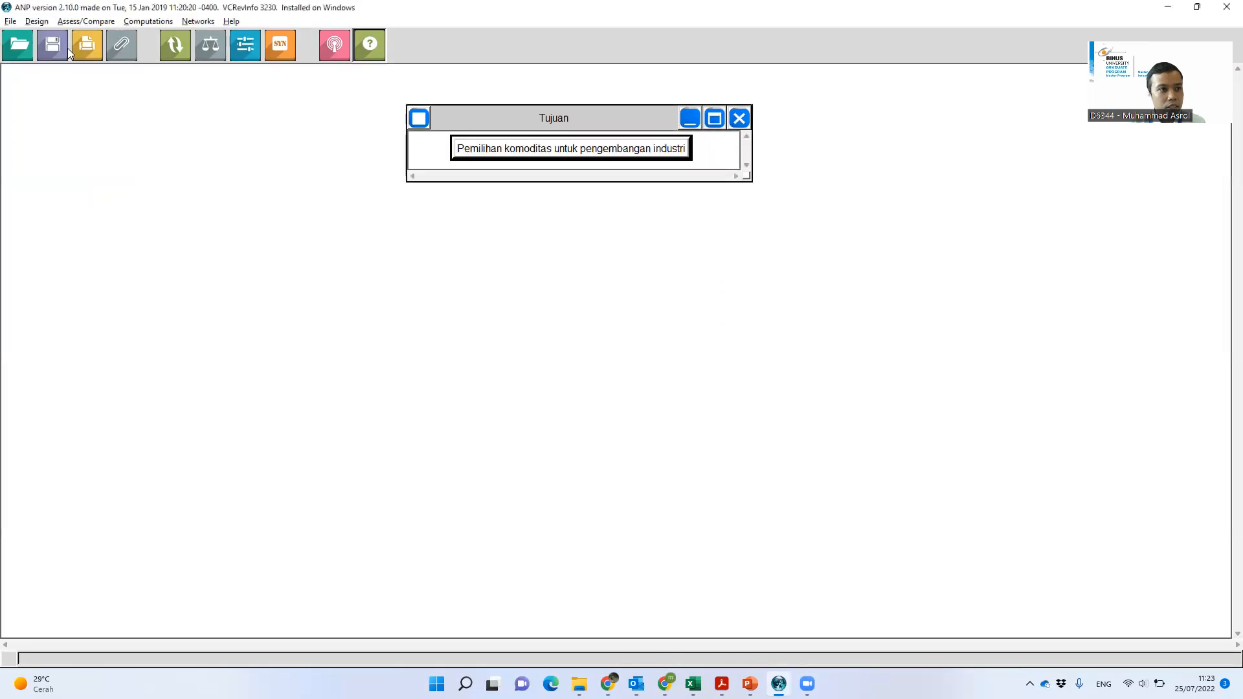
click(37, 22)
mouse_move(59, 46)
click(159, 48)
text(Kriteria)
key(Return)
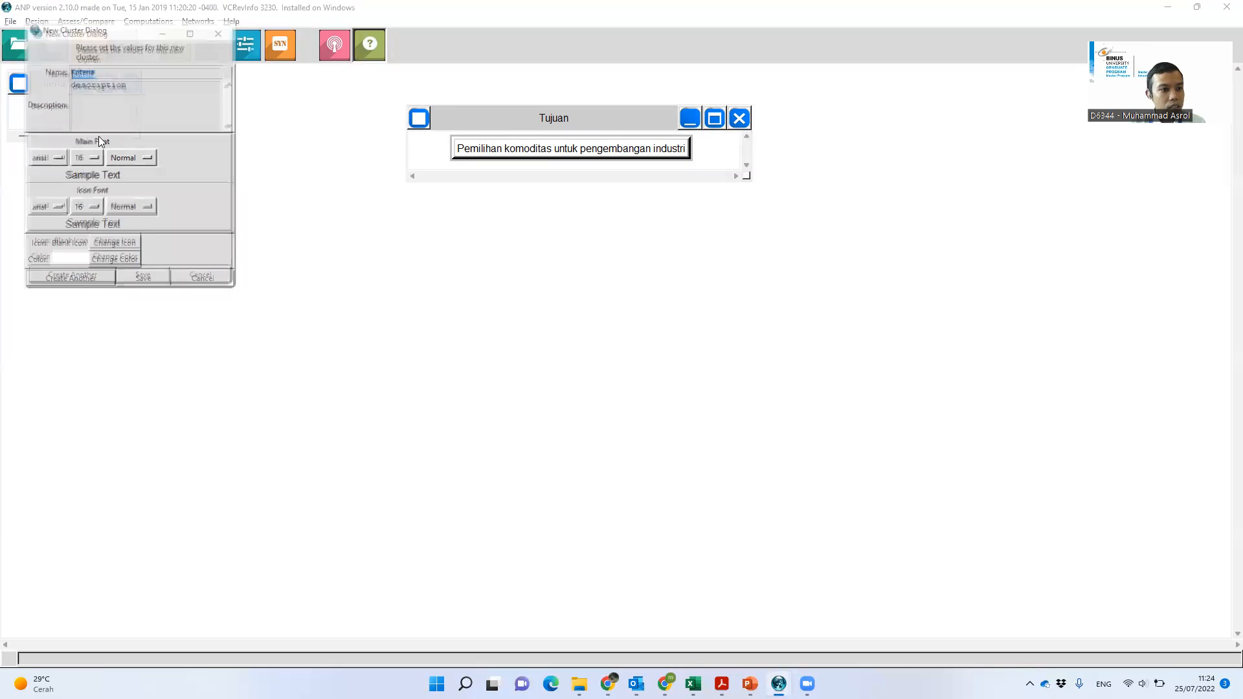
click(224, 26)
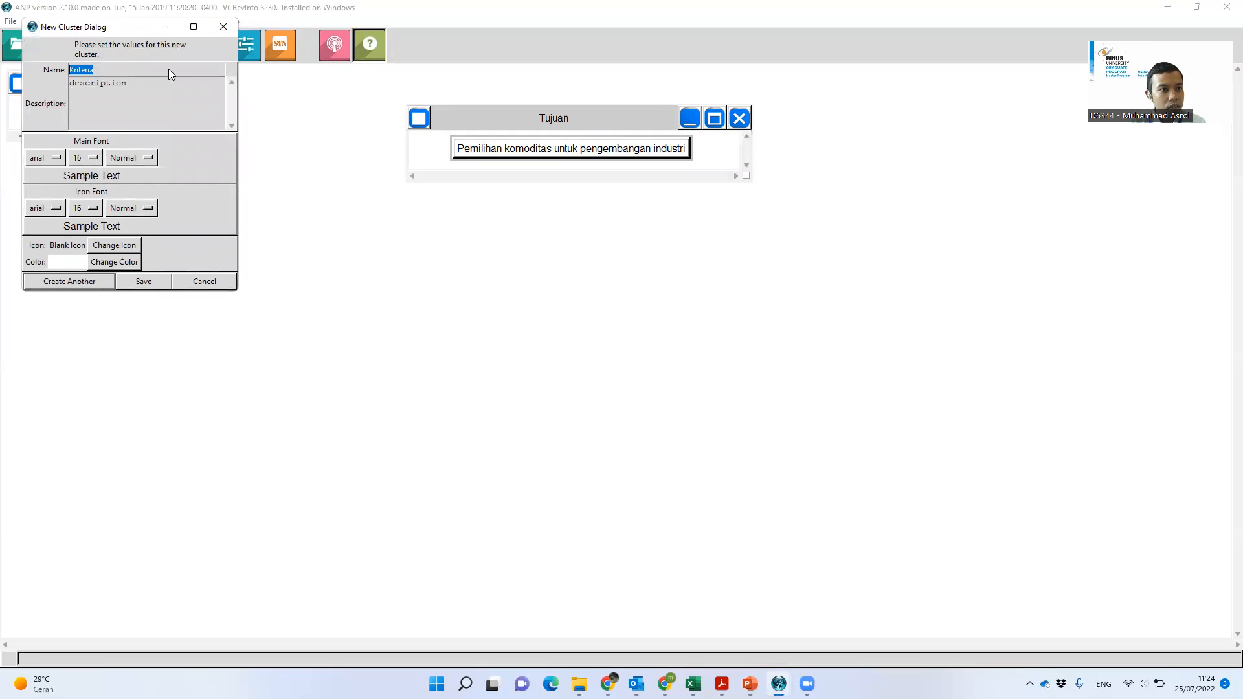
drag(46, 84, 777, 290)
drag(511, 215, 463, 223)
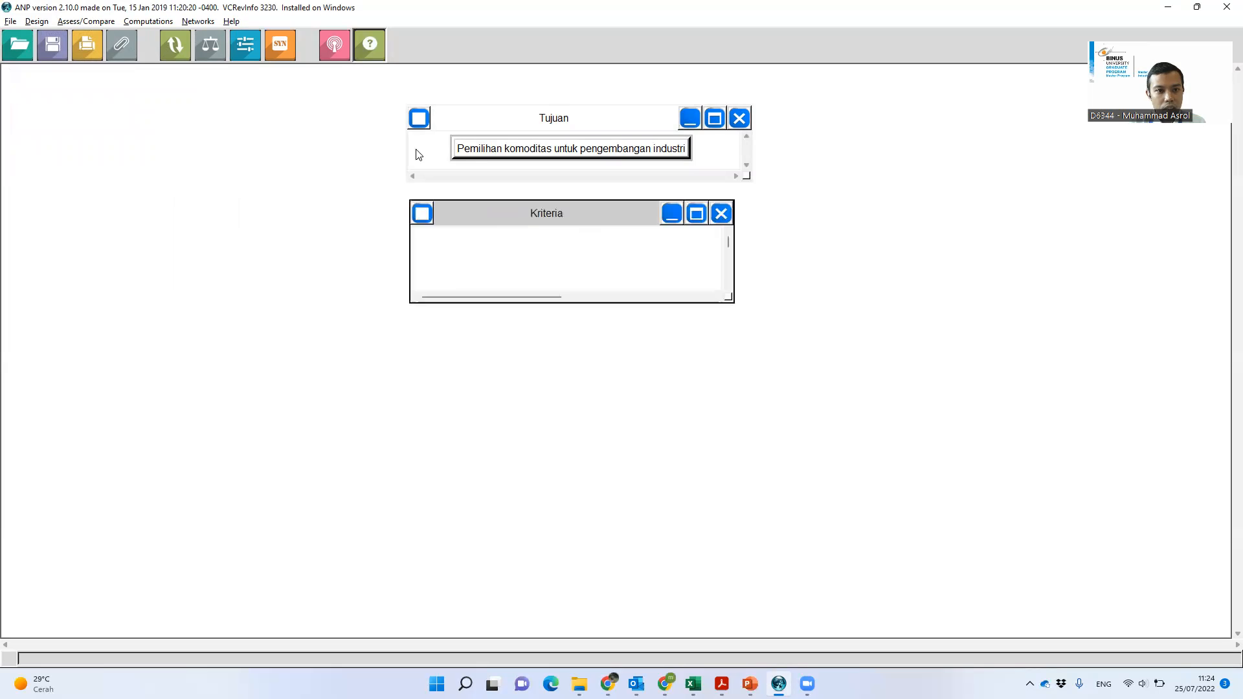
Step: Add a node named "Bahan baku" to the Kriteria cluster, consulting the AHP hierarchy slide in PowerPoint for the criteria names
click(36, 21)
mouse_move(61, 55)
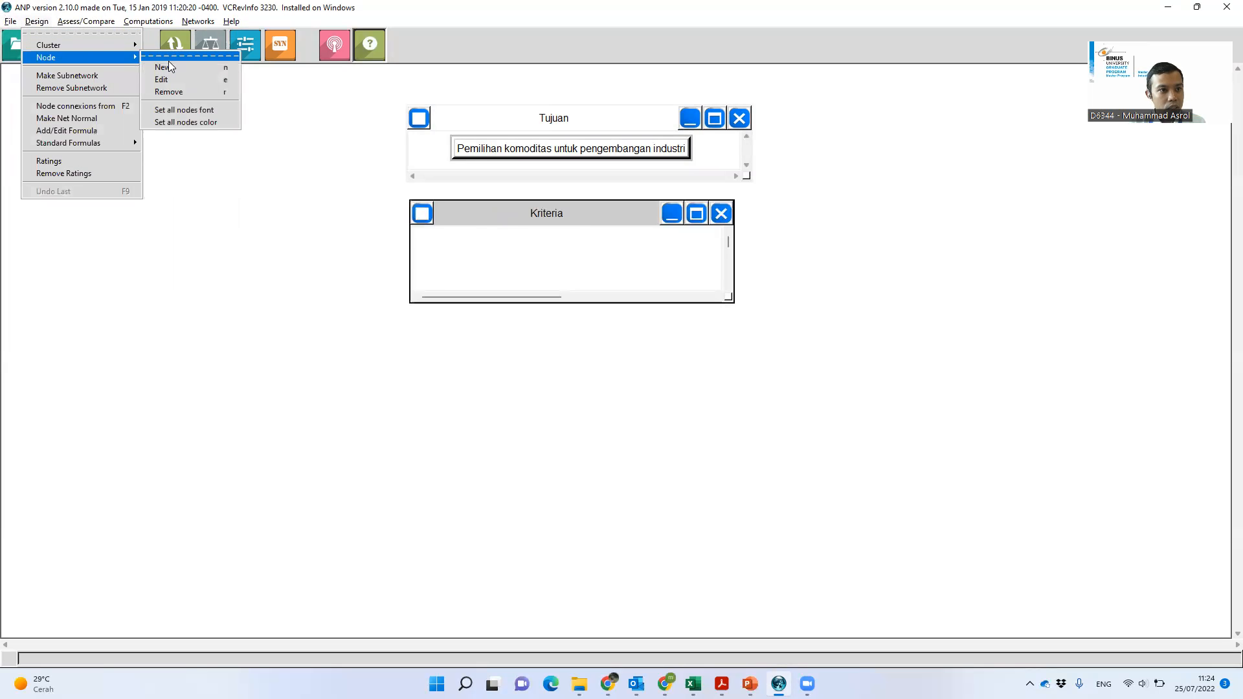
click(165, 66)
click(71, 99)
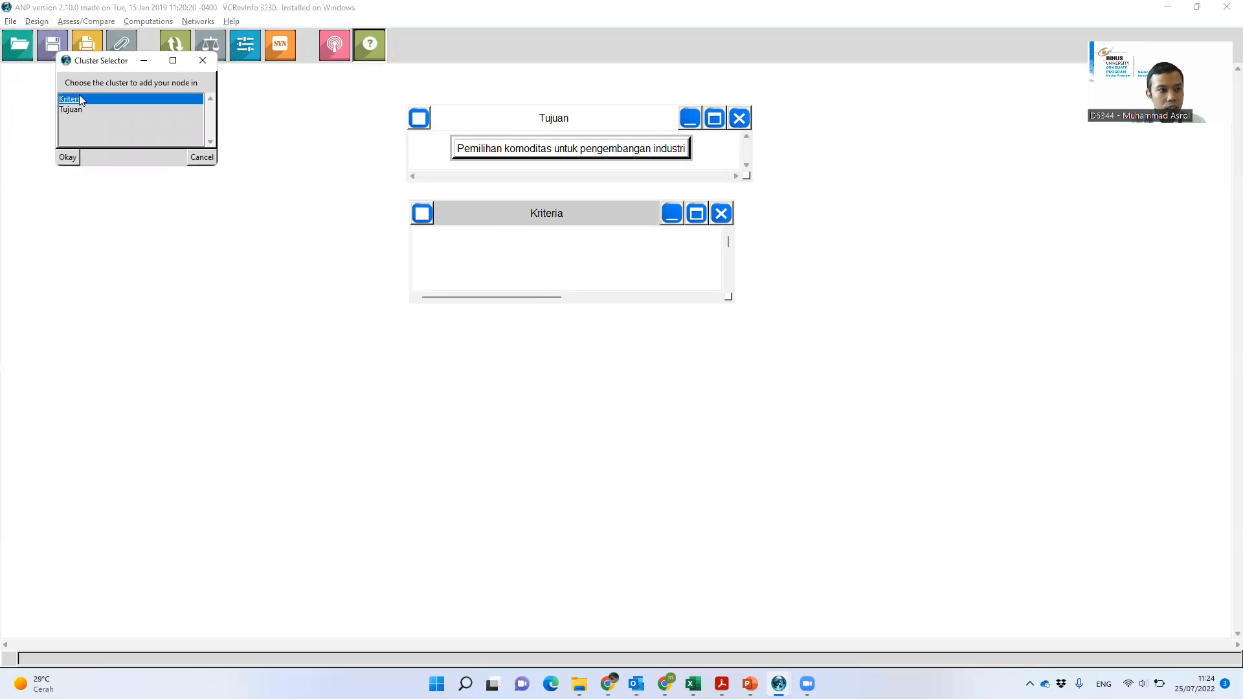
click(76, 156)
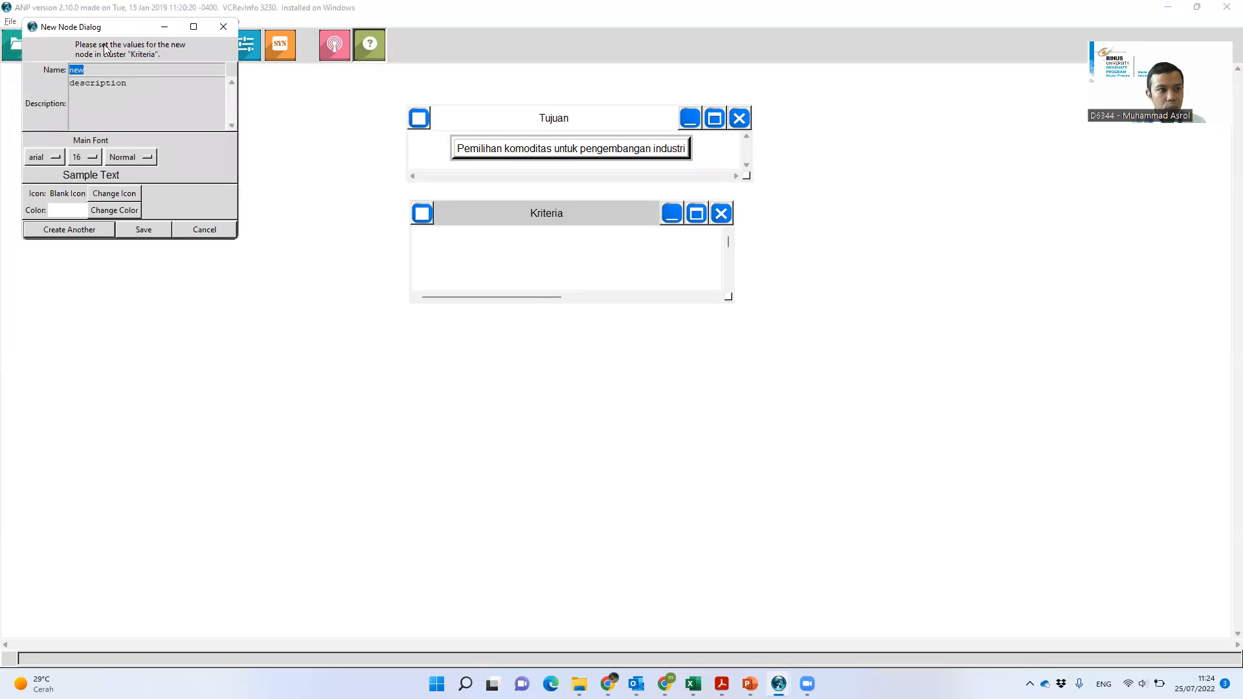
drag(114, 25, 585, 219)
key(alt+Tab)
key(alt+Tab)
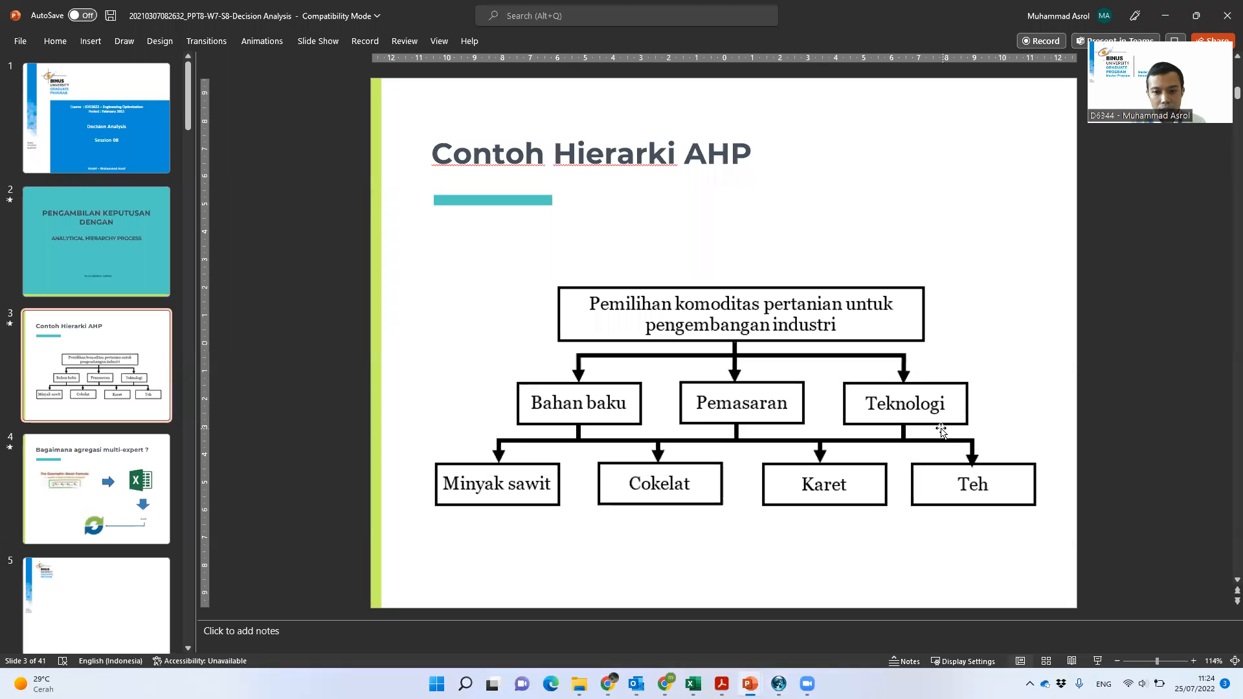
key(alt+Tab)
key(alt+Tab)
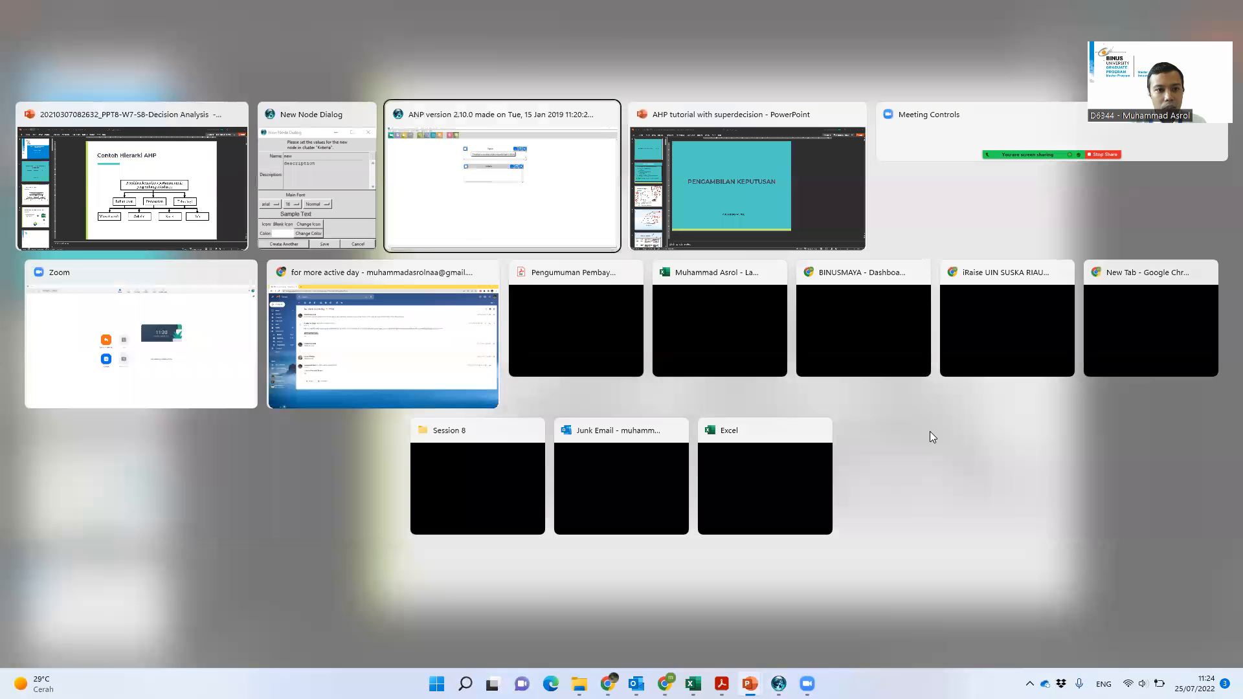
key(alt+Tab)
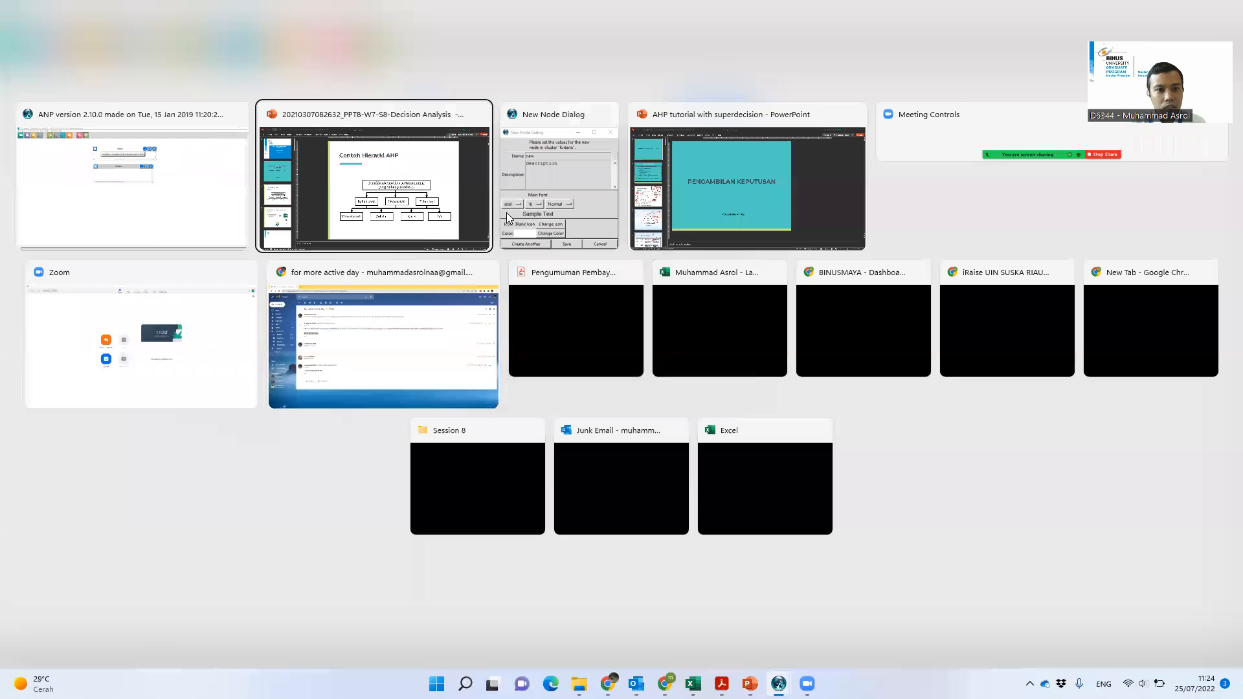
text(Bahan)
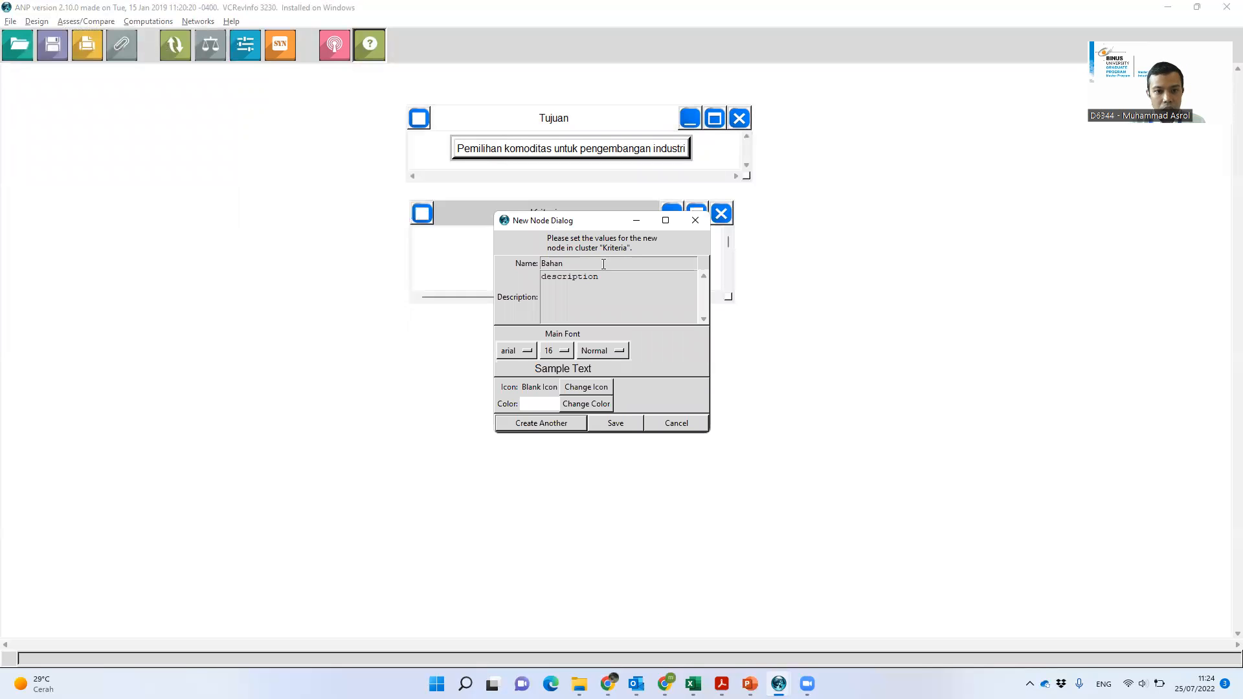
text( baku)
key(Return)
Step: Add two more nodes to the Kriteria cluster, named Pemasaran and Teknologi, and finish adding nodes
text(Pemasaran)
key(Return)
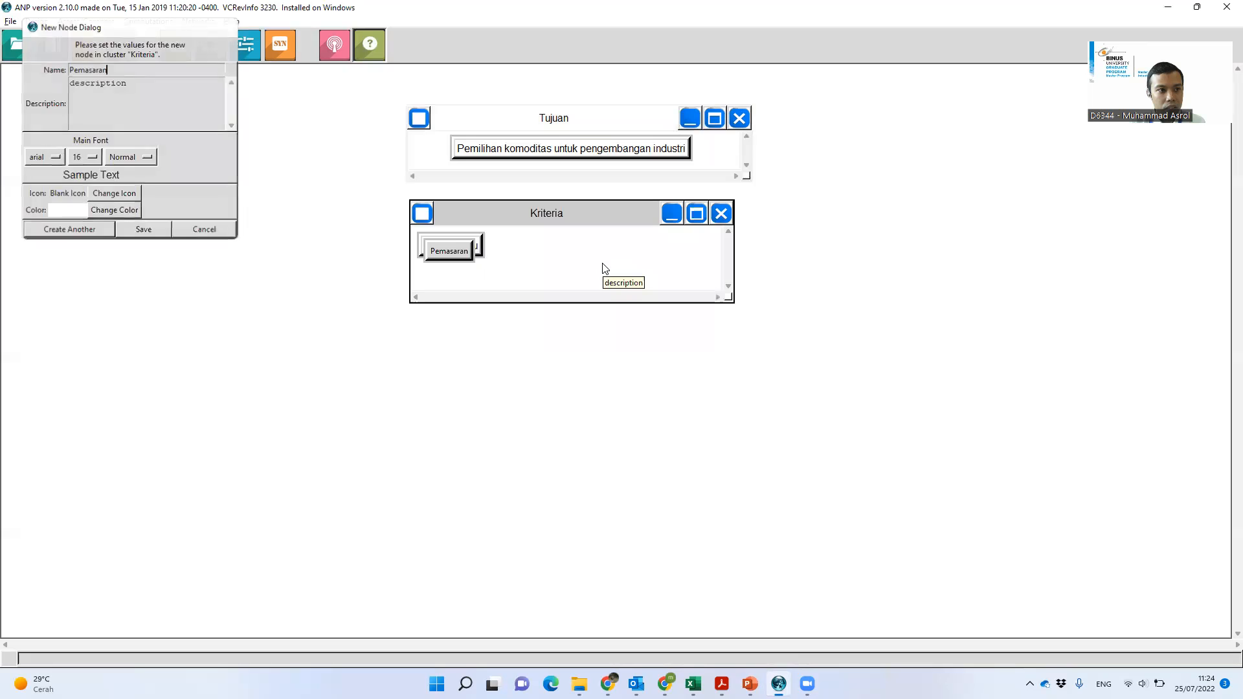
text(Teknolog)
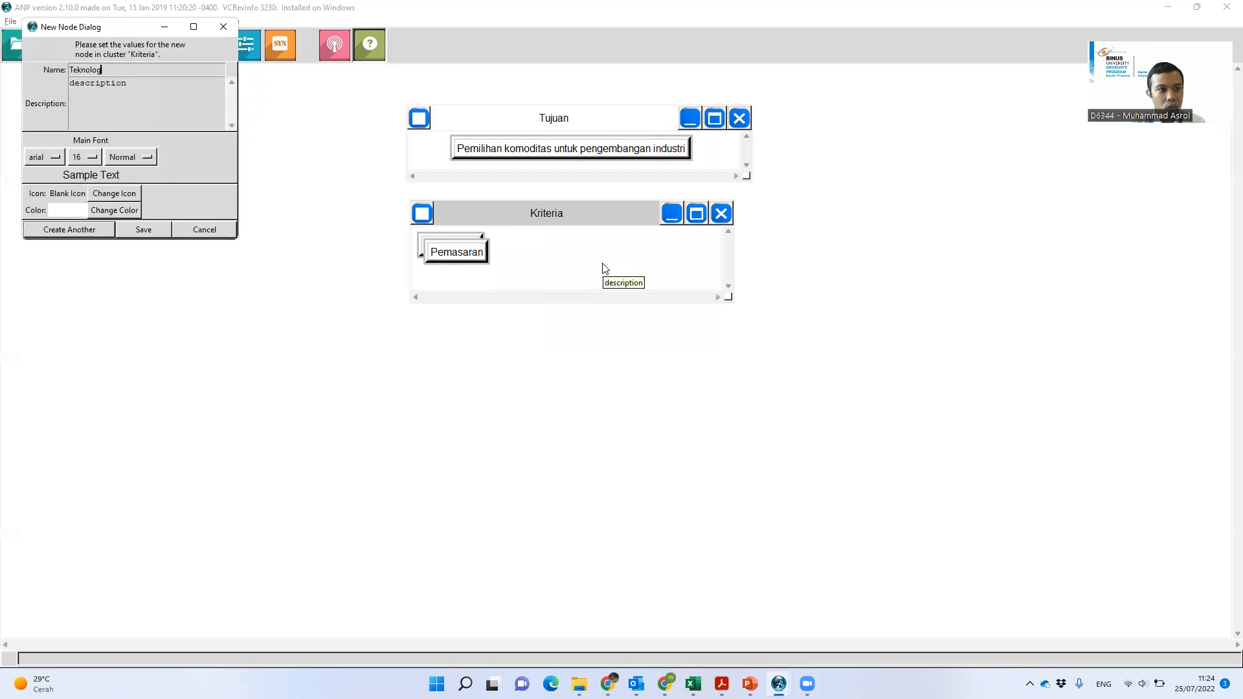
text(i)
key(Return)
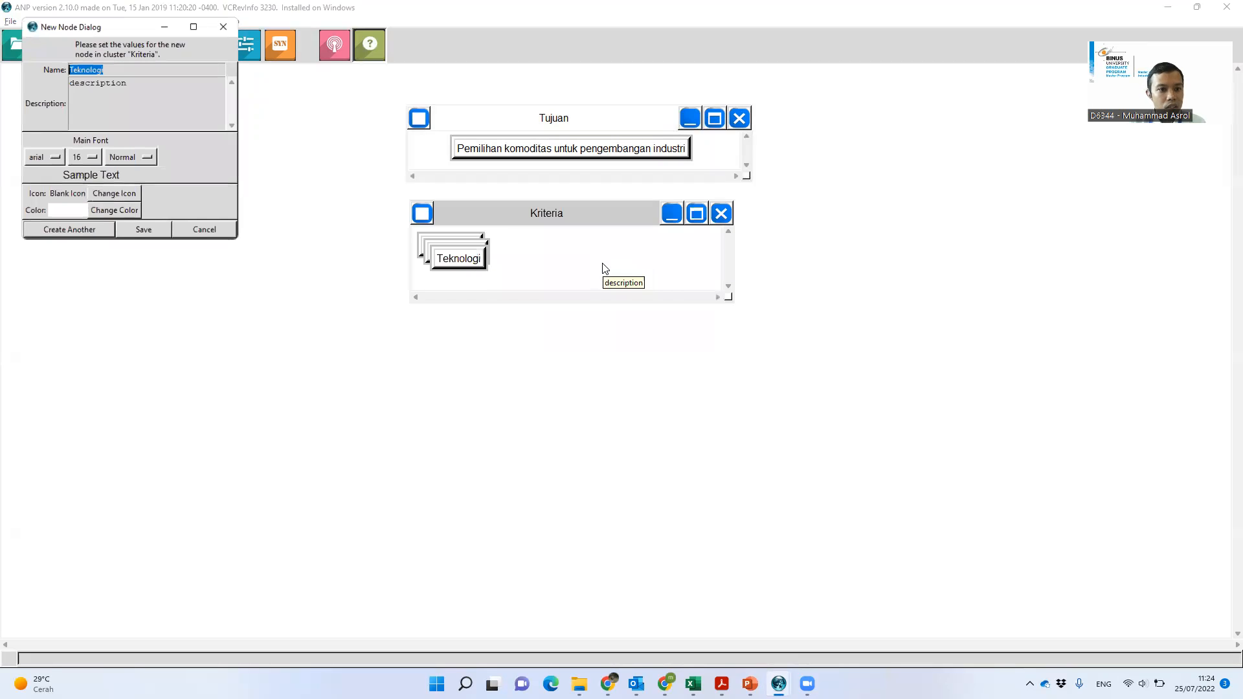
click(224, 27)
Step: Spread the three criteria nodes in a row inside the Kriteria cluster and shift the cluster slightly lower
drag(478, 274, 657, 266)
drag(466, 266, 671, 257)
drag(544, 251, 538, 253)
drag(603, 232, 613, 251)
click(461, 273)
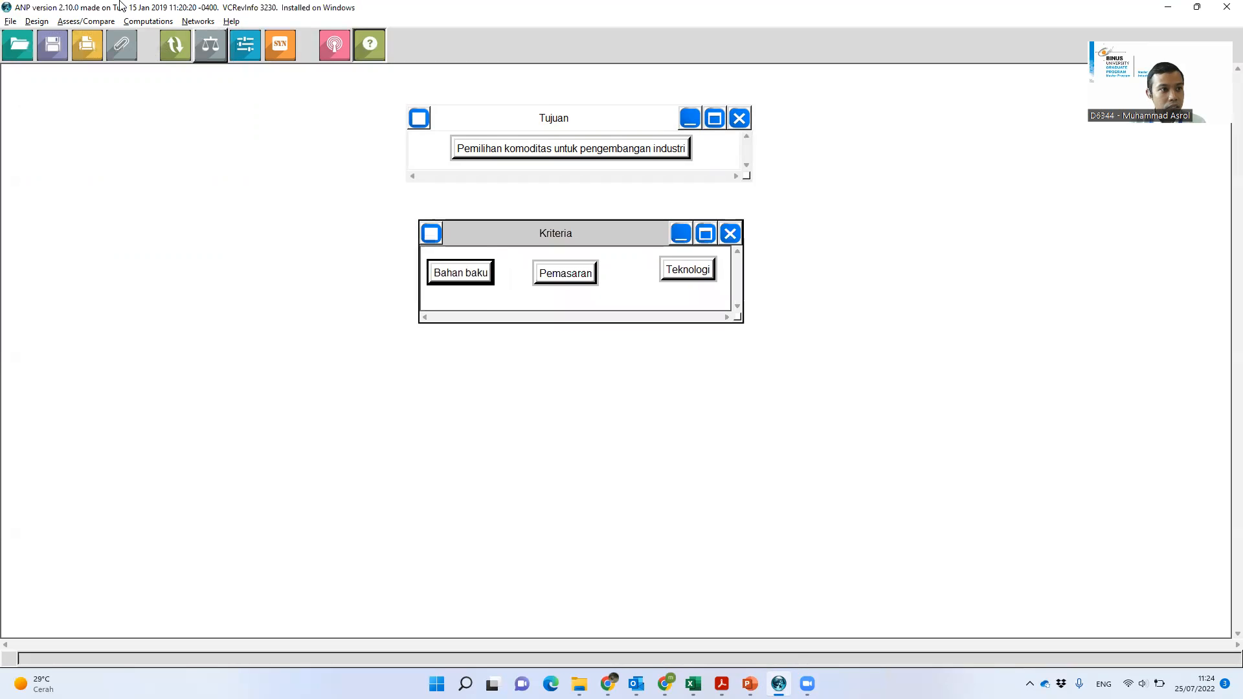
Step: Create a cluster named Alternatives, place it below the Kriteria cluster and widen it
click(35, 22)
mouse_move(47, 60)
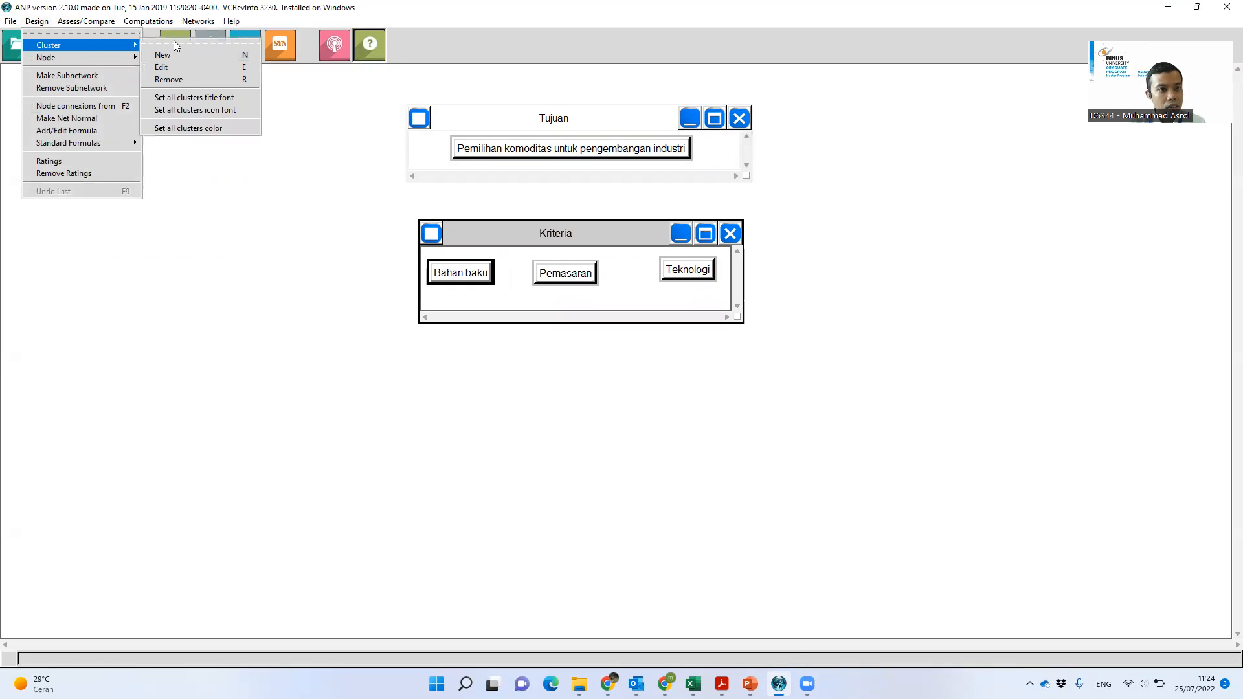
click(163, 67)
text(Alternatives)
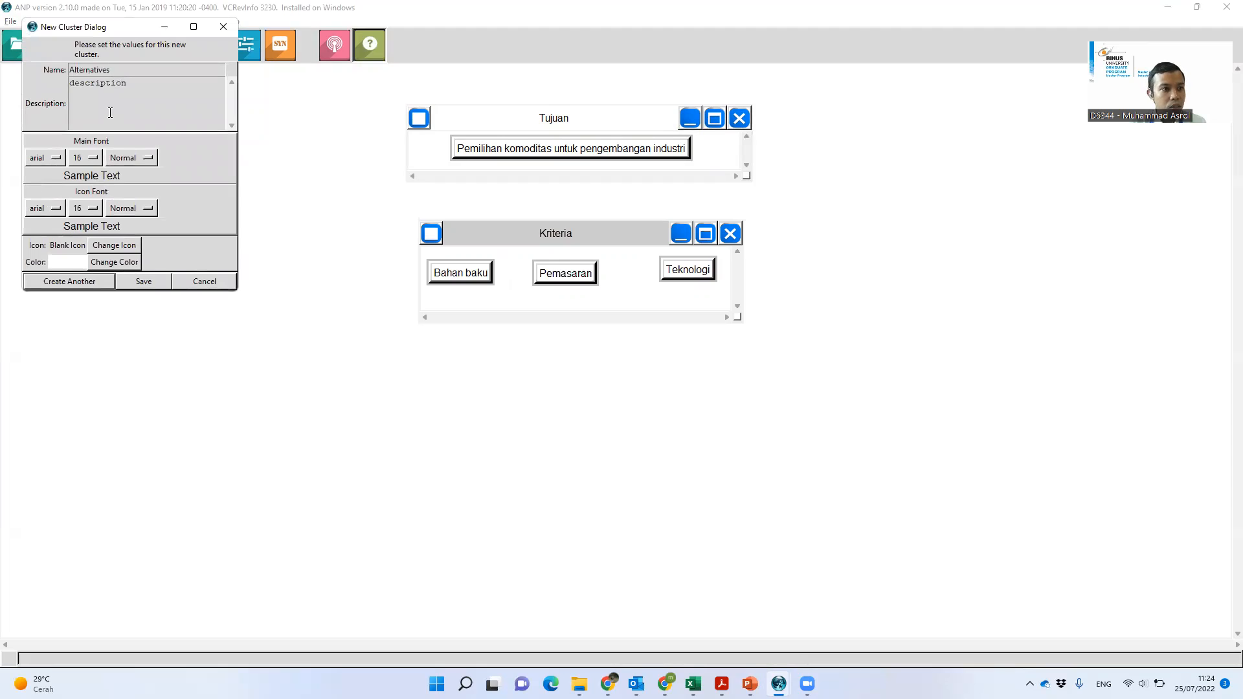
click(141, 282)
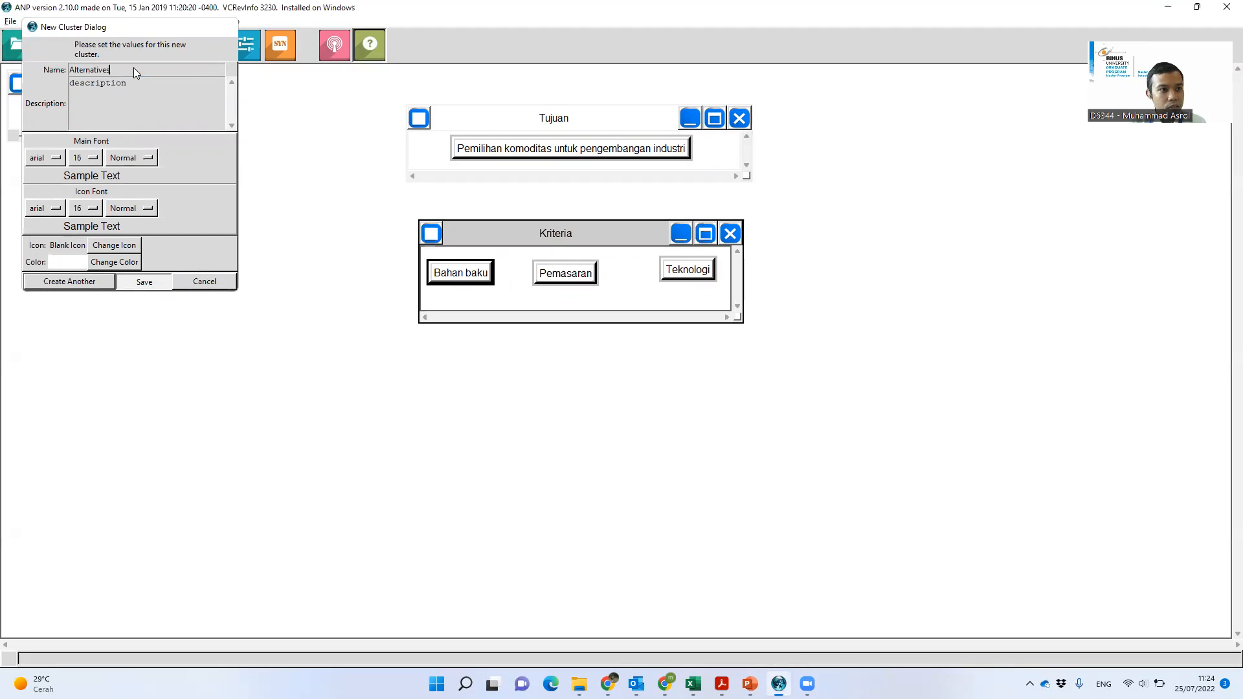
drag(66, 87, 528, 371)
drag(623, 425, 763, 434)
drag(555, 375, 513, 374)
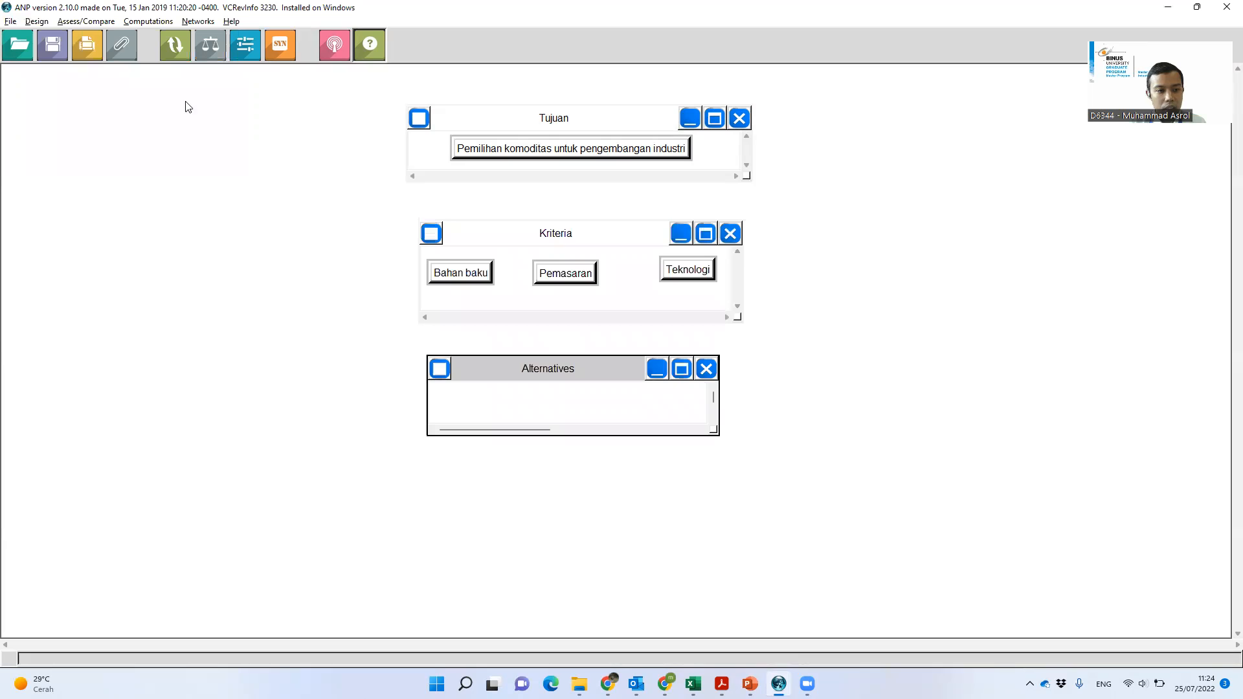
Step: Add a node named "Minyak sawit" to the Alternatives cluster, consulting the AHP hierarchy slide in PowerPoint for the alternative names
click(40, 24)
mouse_move(97, 58)
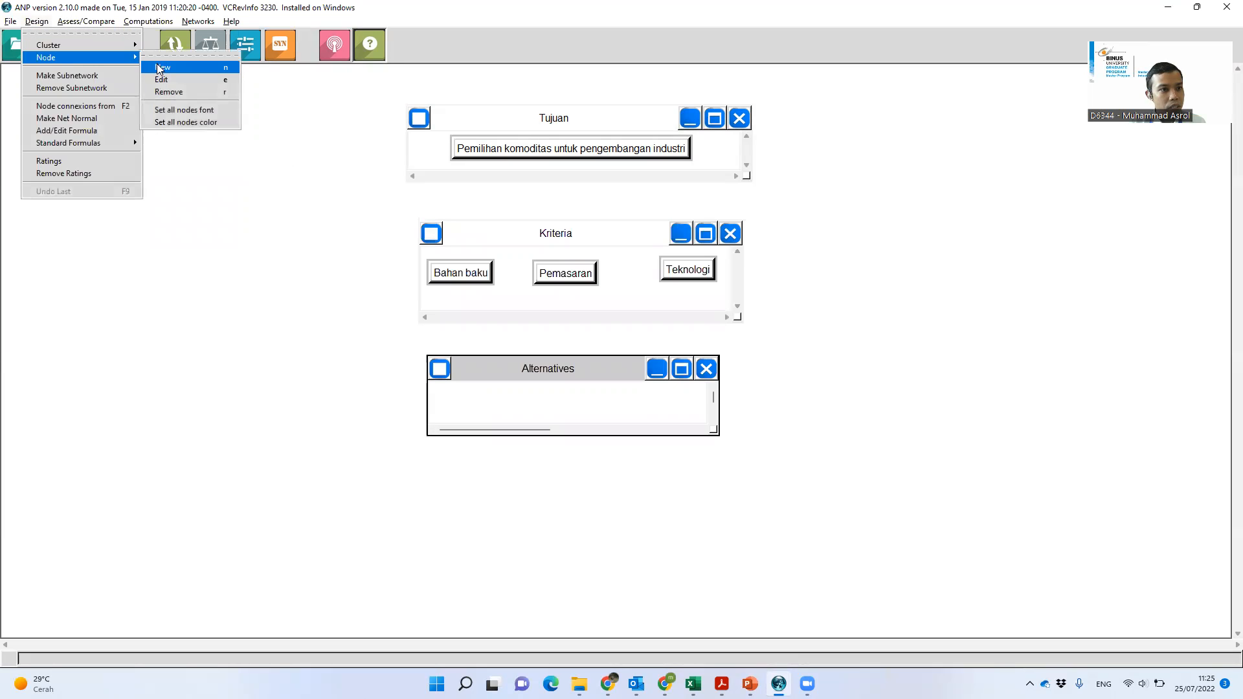
click(163, 67)
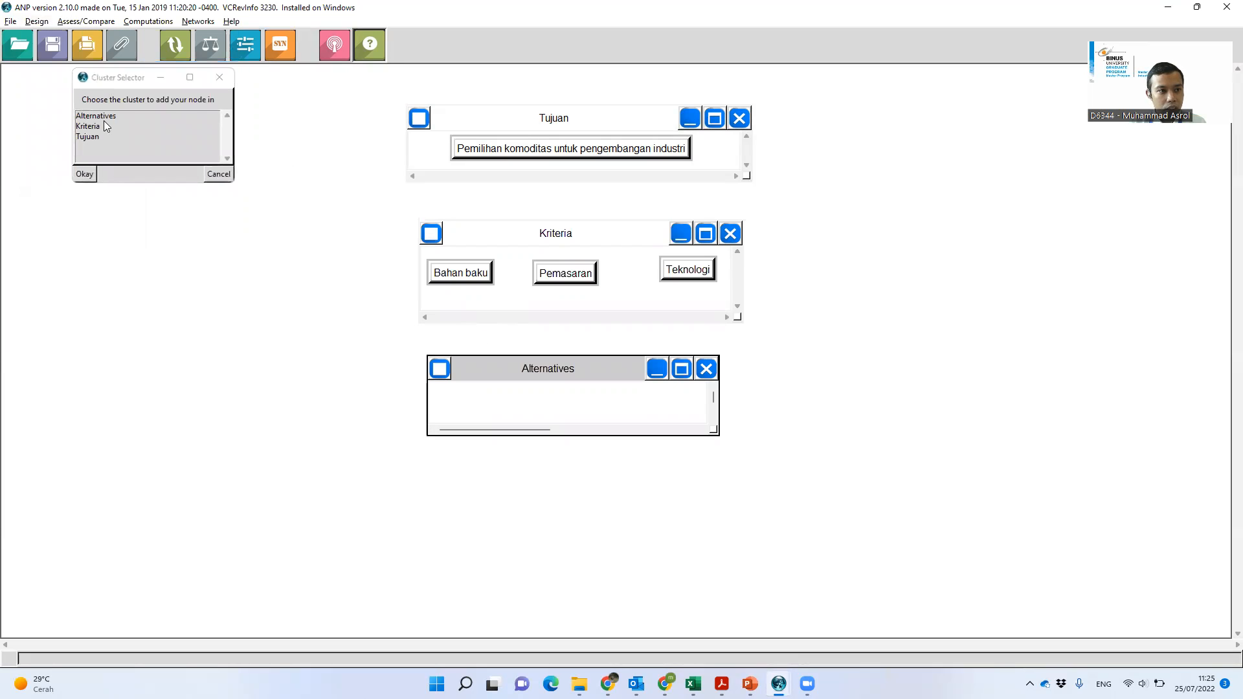
click(91, 176)
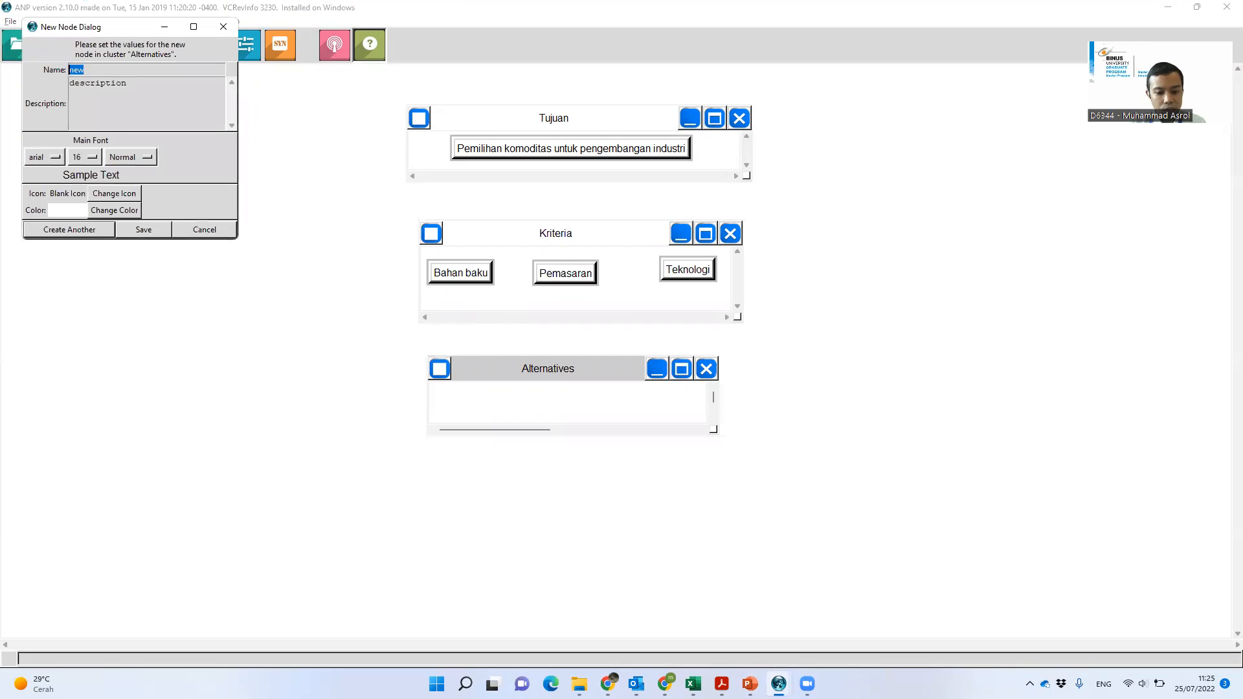
key(alt+Tab)
key(alt+Tab)
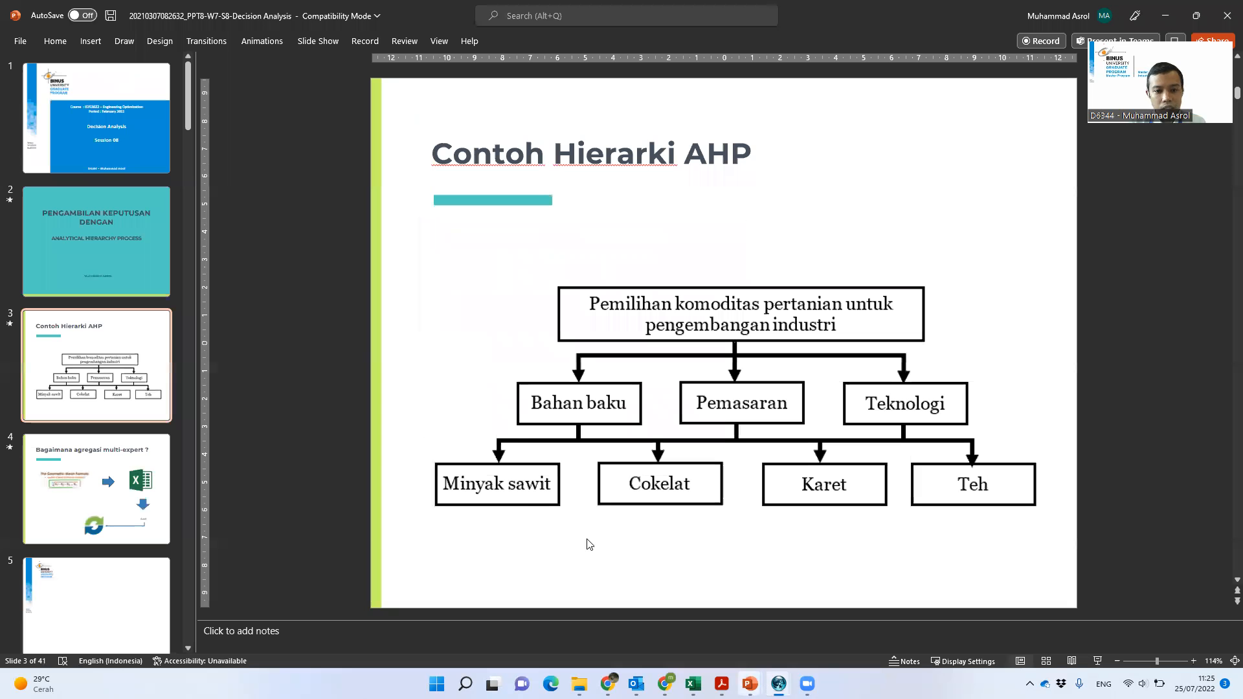
key(alt+Tab)
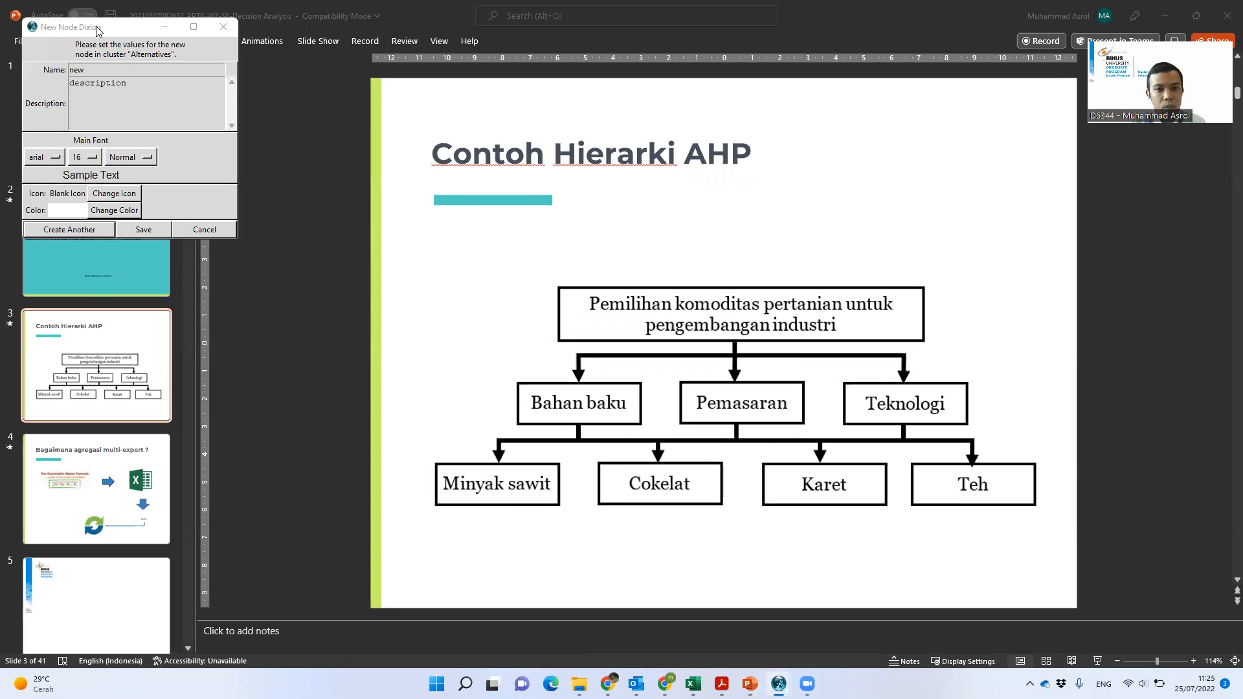
key(alt+Tab)
key(alt+Tab)
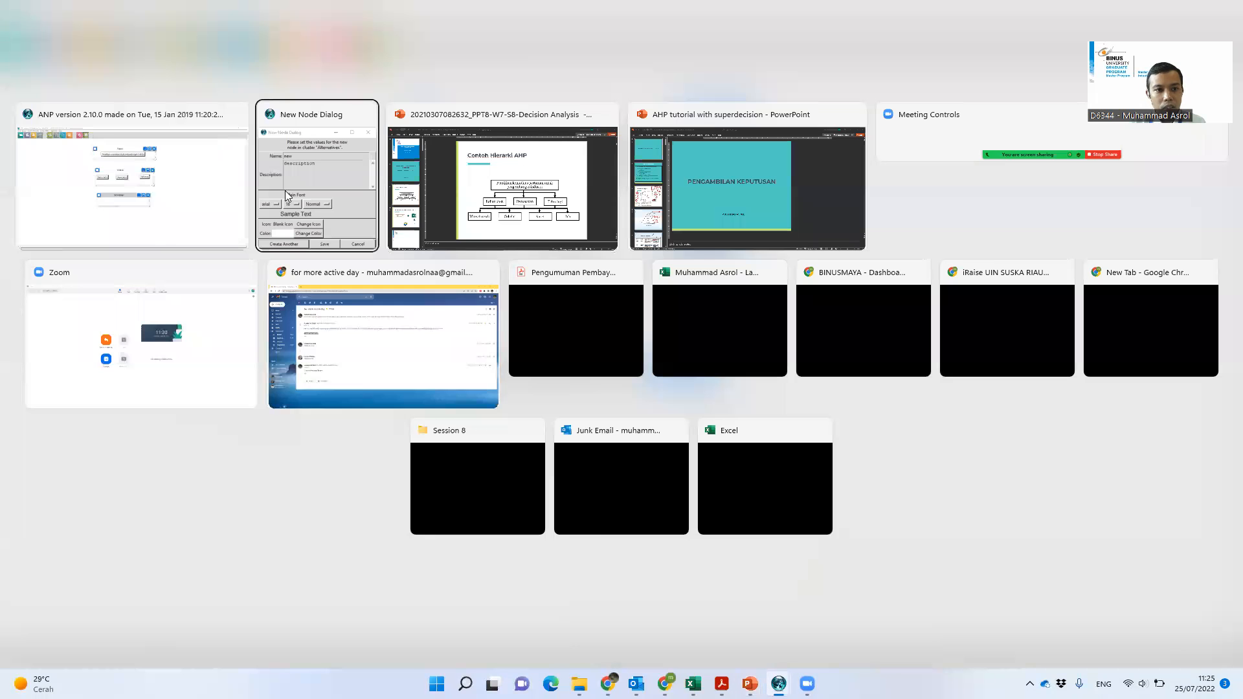
drag(83, 29, 793, 297)
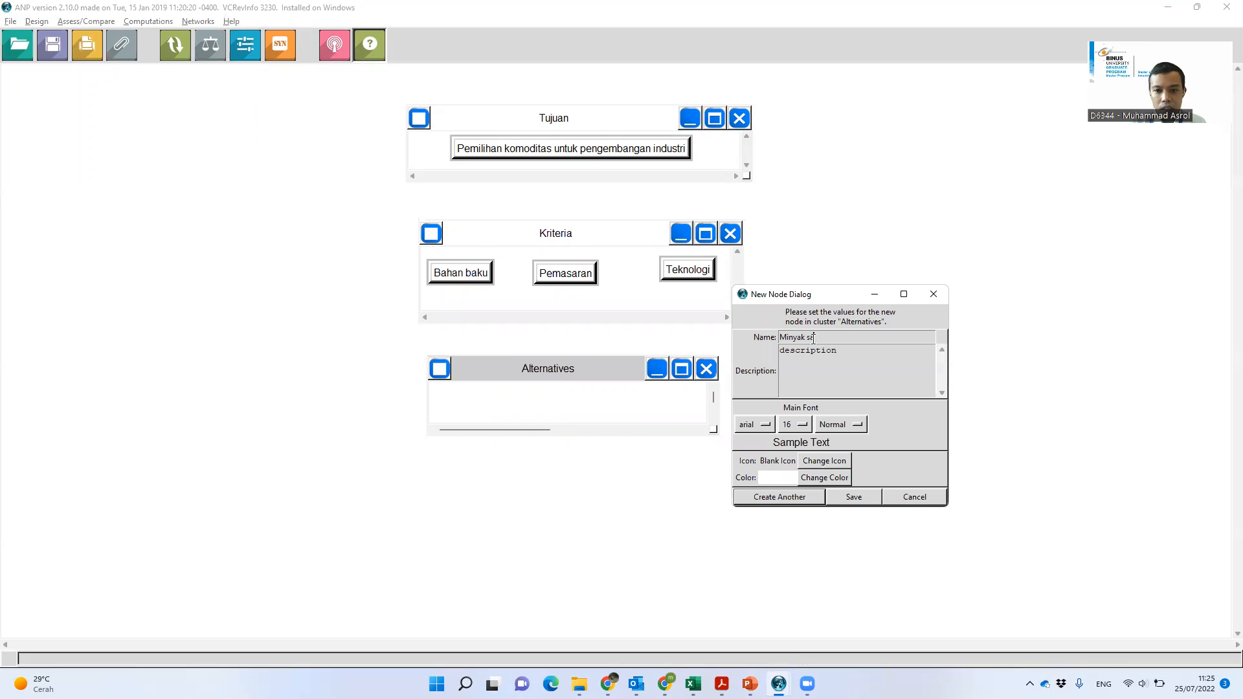
key(Return)
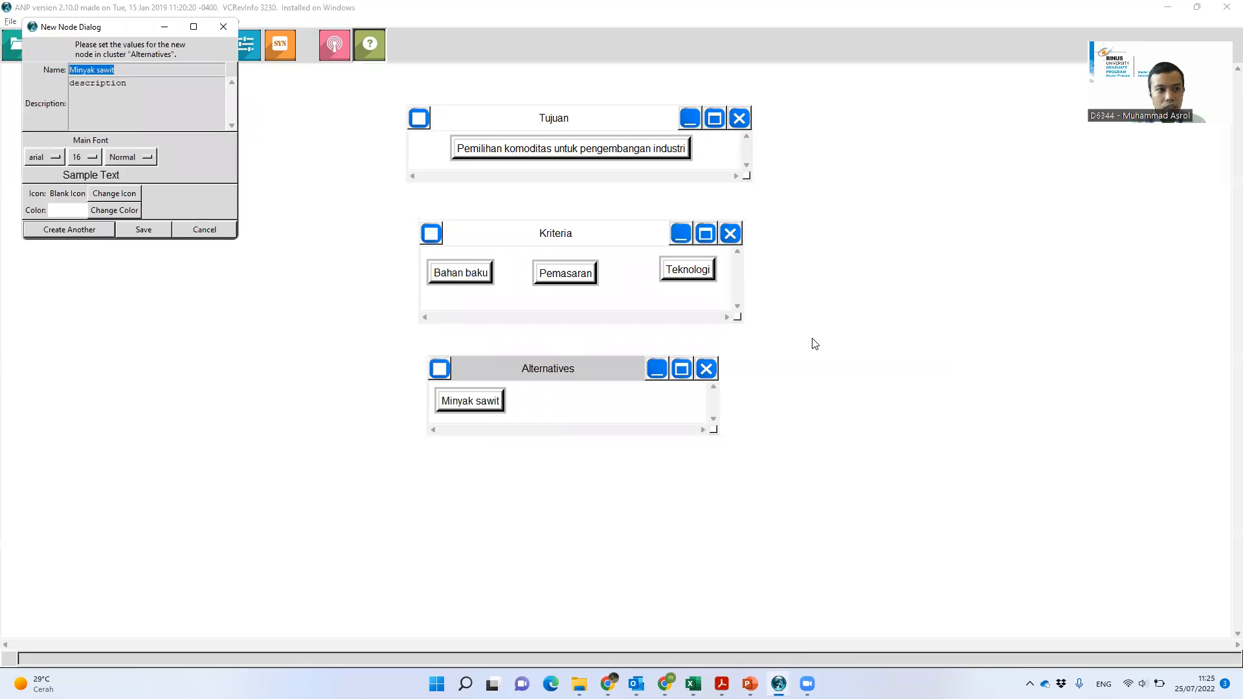
Step: Add three more nodes to the Alternatives cluster, named Cokelat, Teh and Karet, and finish adding nodes
text(Cokelat)
key(Return)
text(Te)
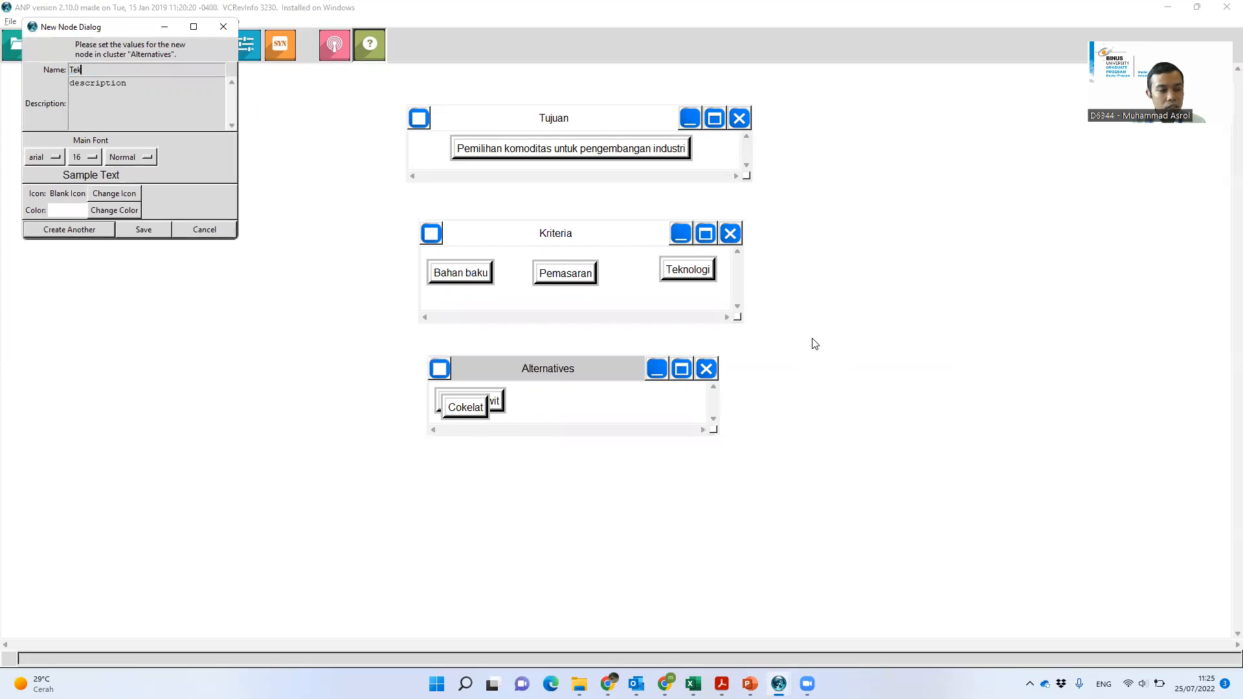
text(h)
key(Return)
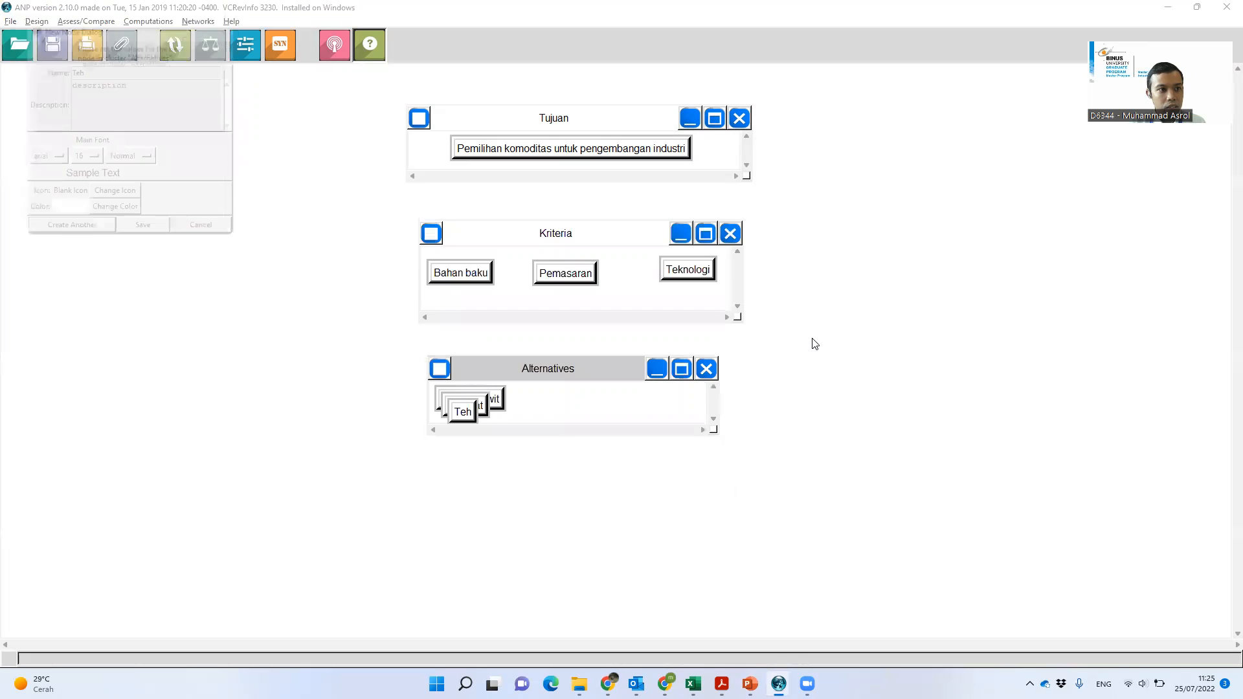
text(K)
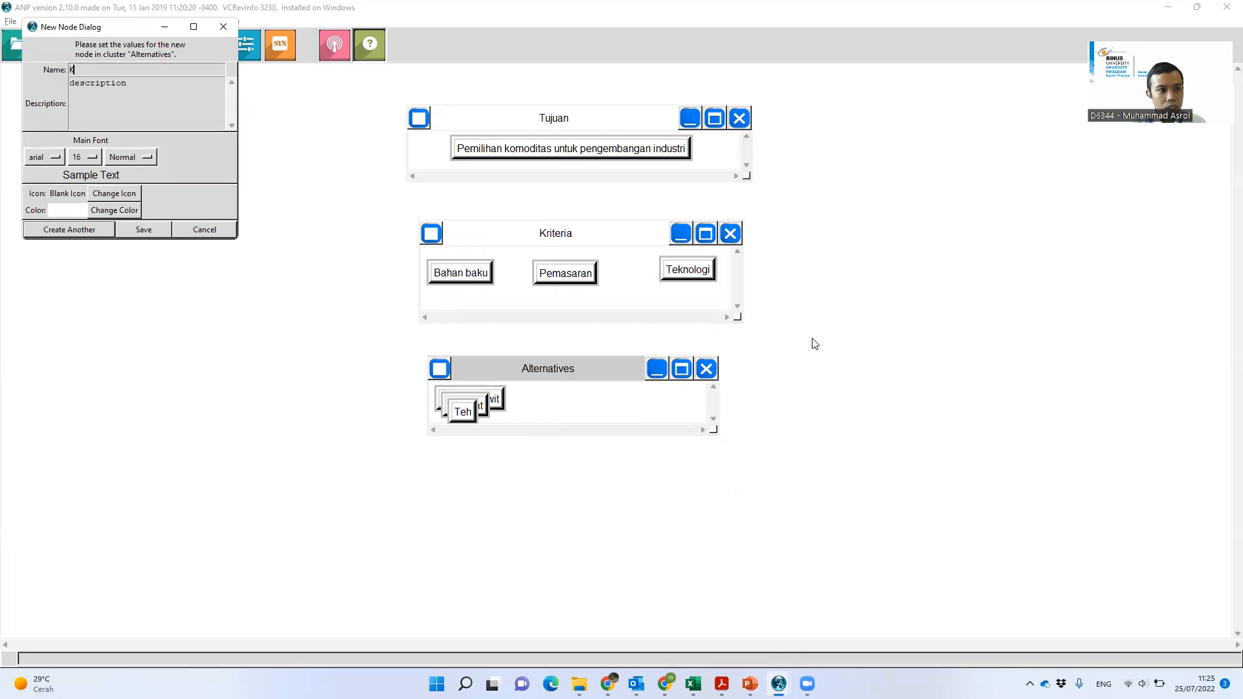
text(aret)
key(Return)
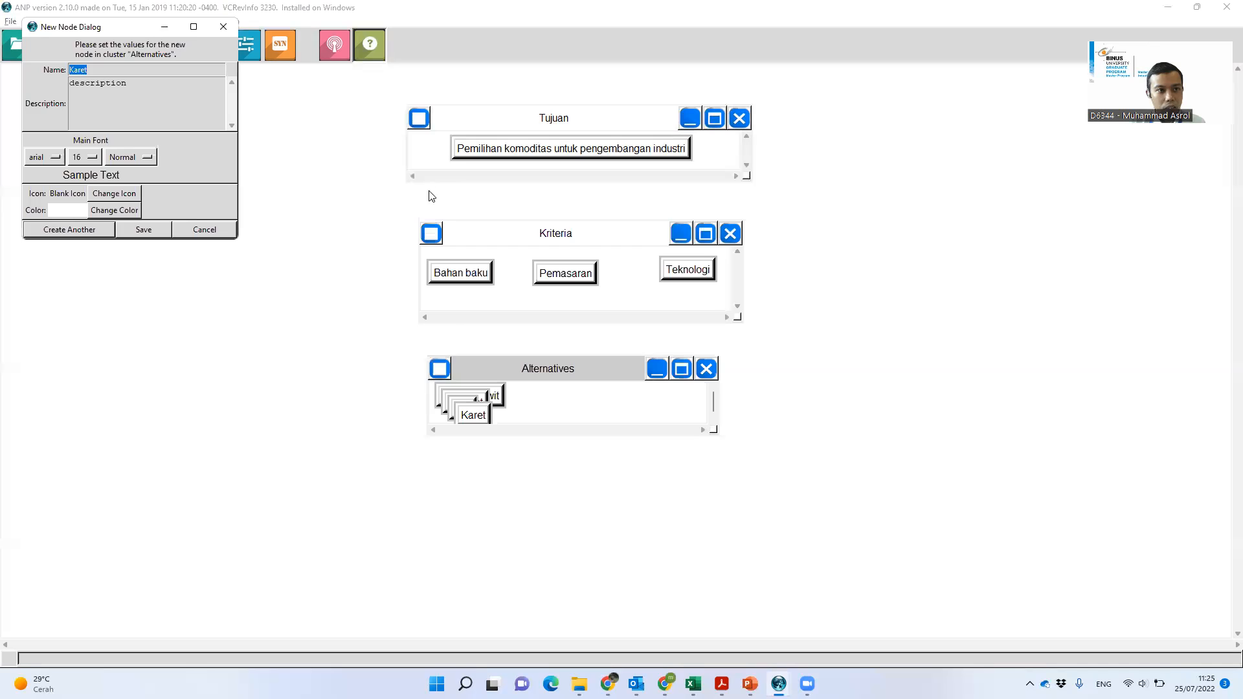
key(Escape)
Step: Spread the nodes in a row inside the Alternatives cluster in the order Minyak sawit, Cokelat, Teh, Karet
drag(462, 420, 639, 411)
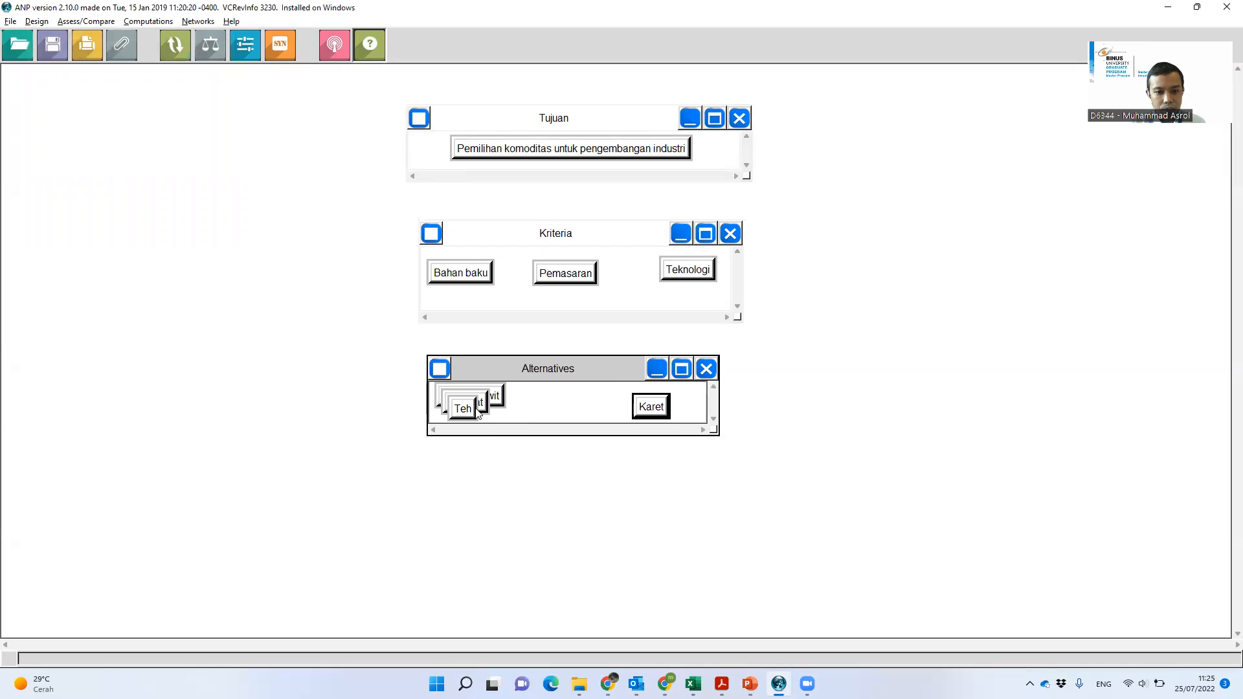
drag(466, 409, 612, 408)
mouse_move(467, 402)
mouse_down()
mouse_move(554, 403)
mouse_move(484, 408)
mouse_up()
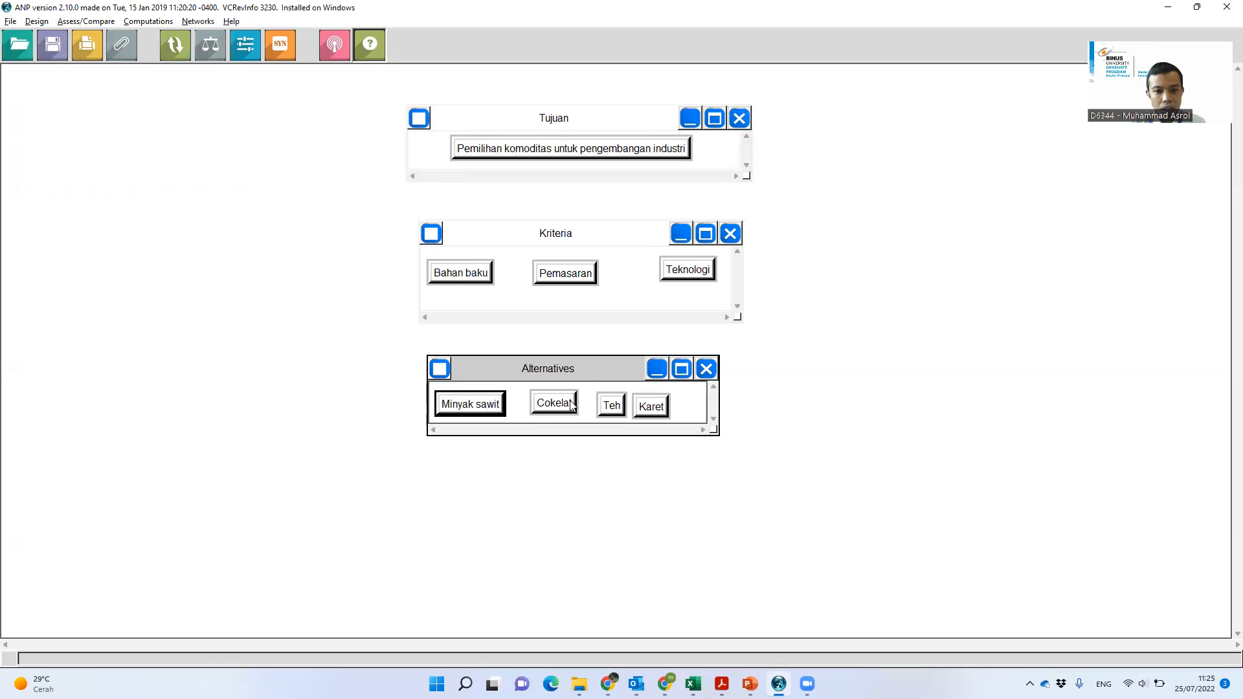
drag(609, 406, 663, 405)
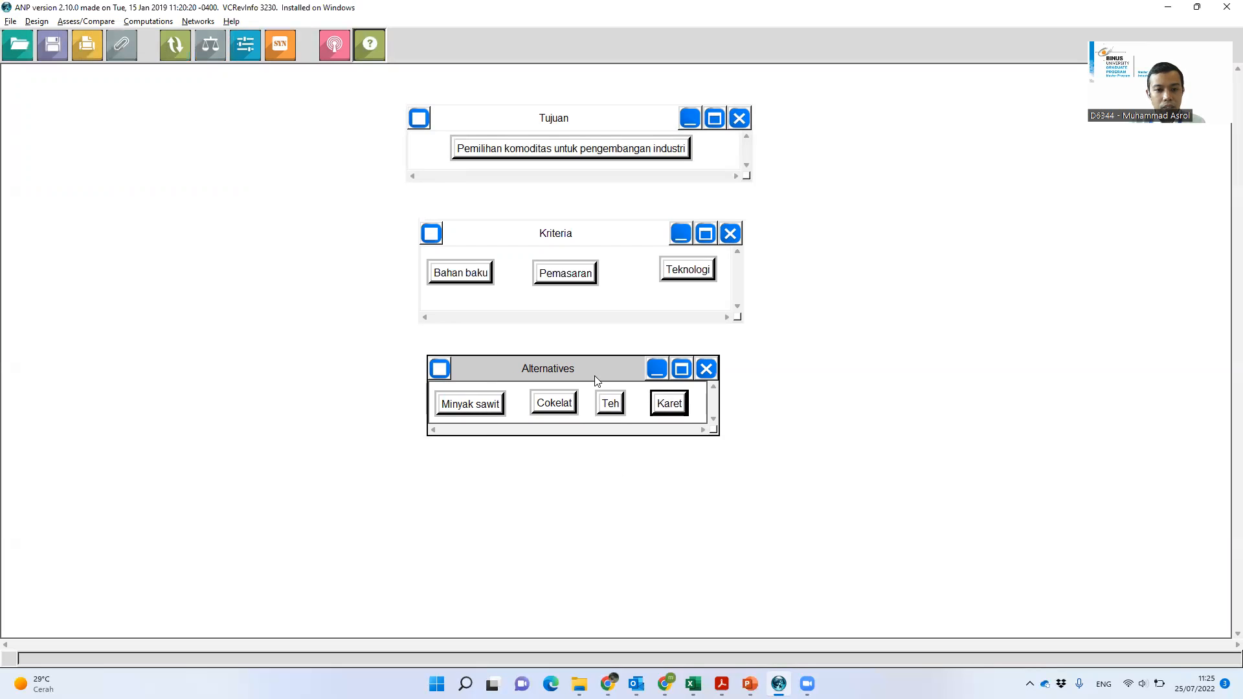
Step: Check the links on the PowerPoint hierarchy slide and connect the goal node in Tujuan to Bahan baku, Pemasaran and Teknologi
key(alt+Tab)
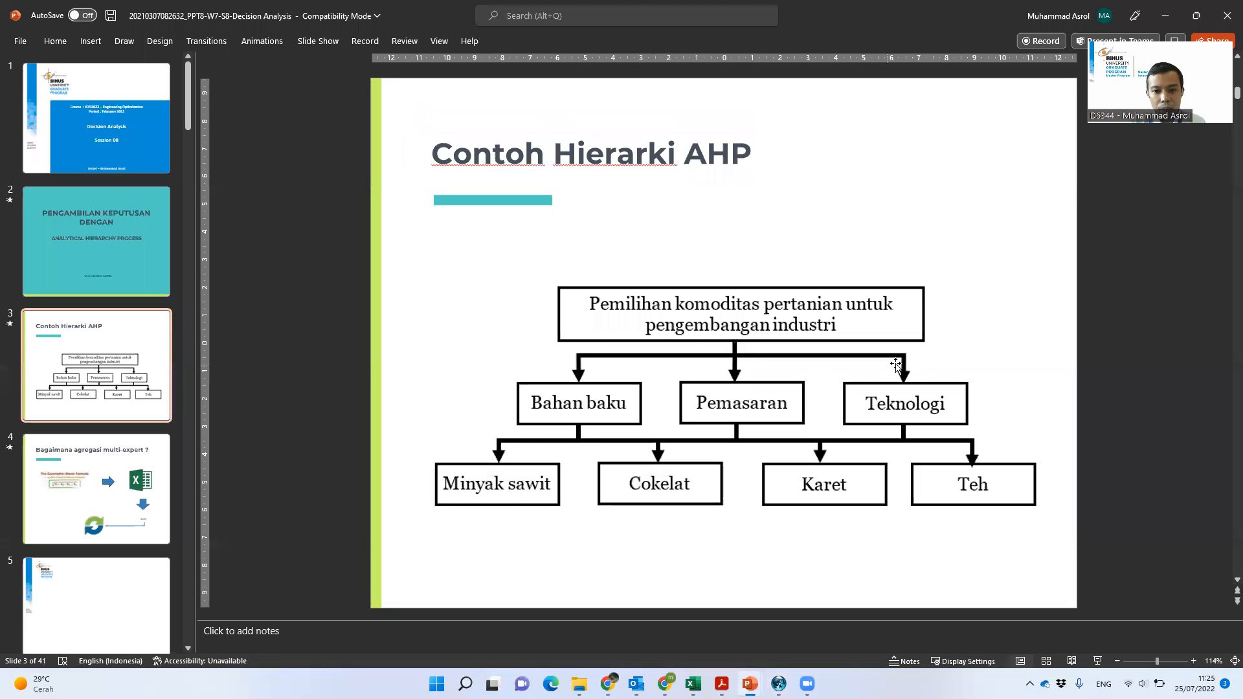
key(alt+Tab)
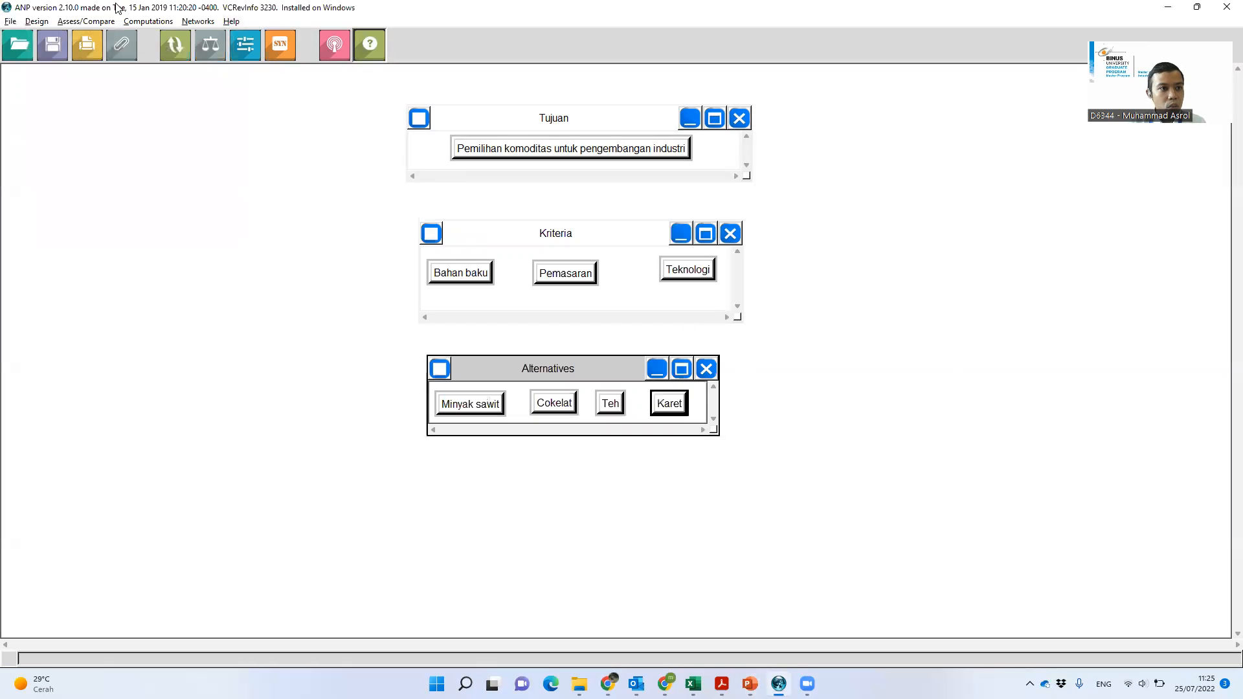
click(176, 48)
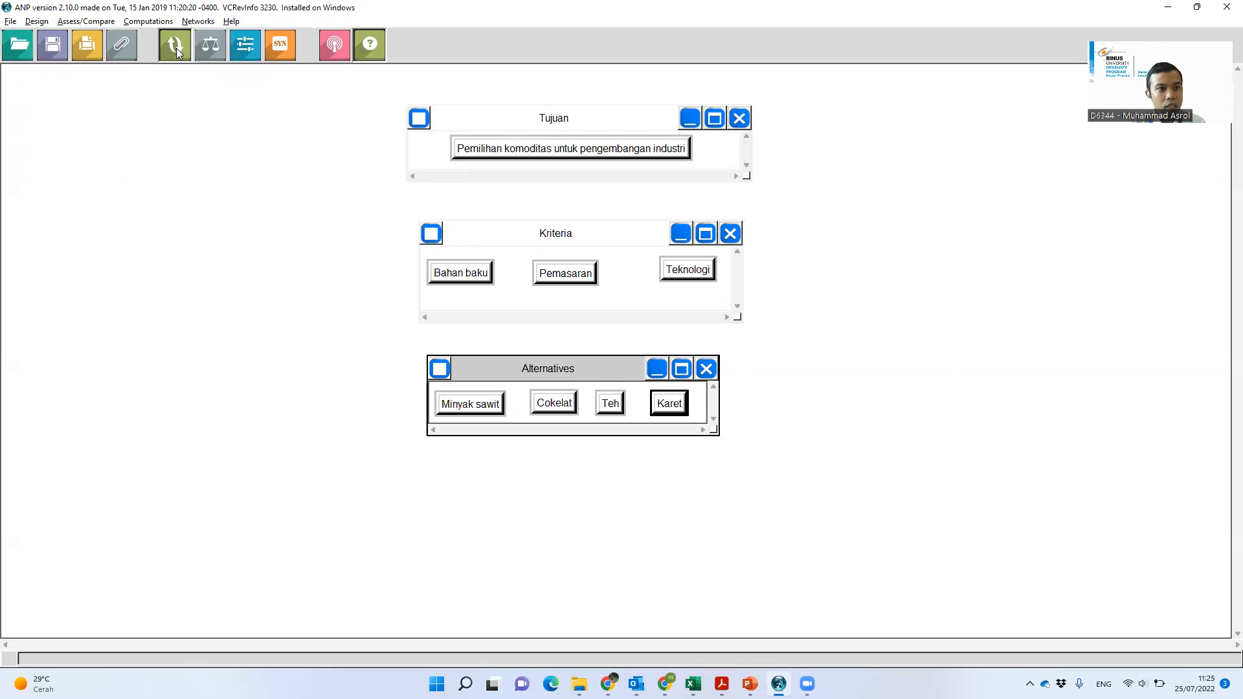
click(581, 152)
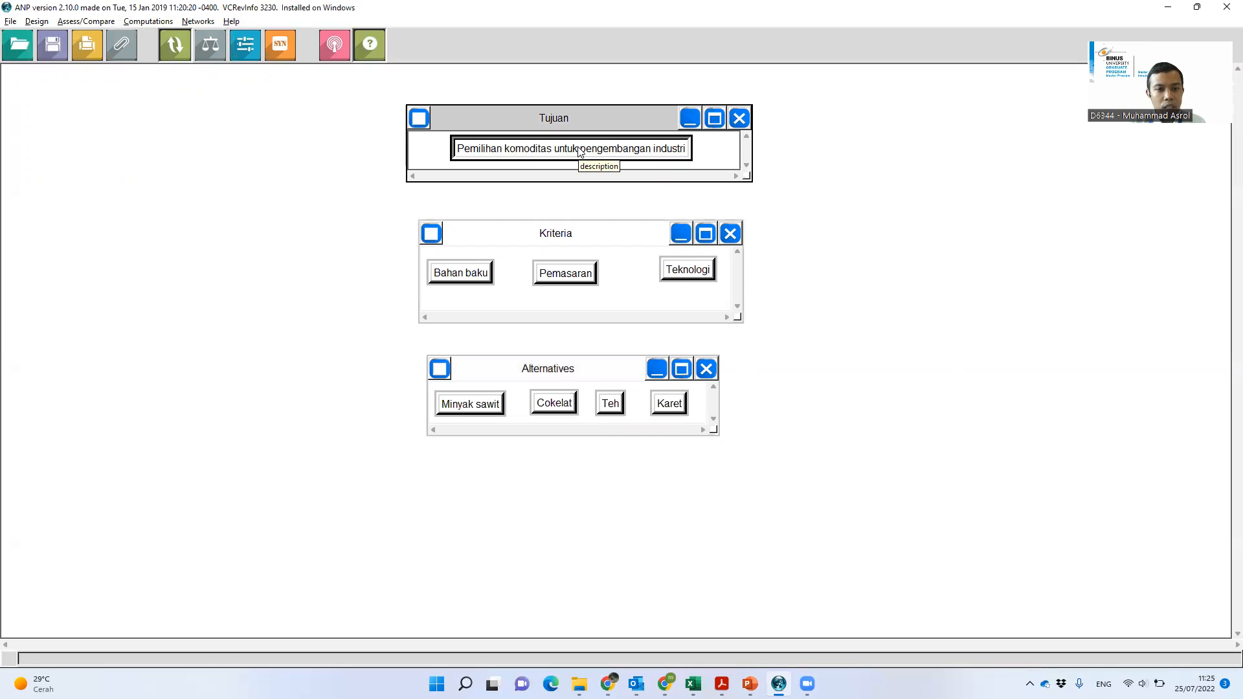
click(447, 280)
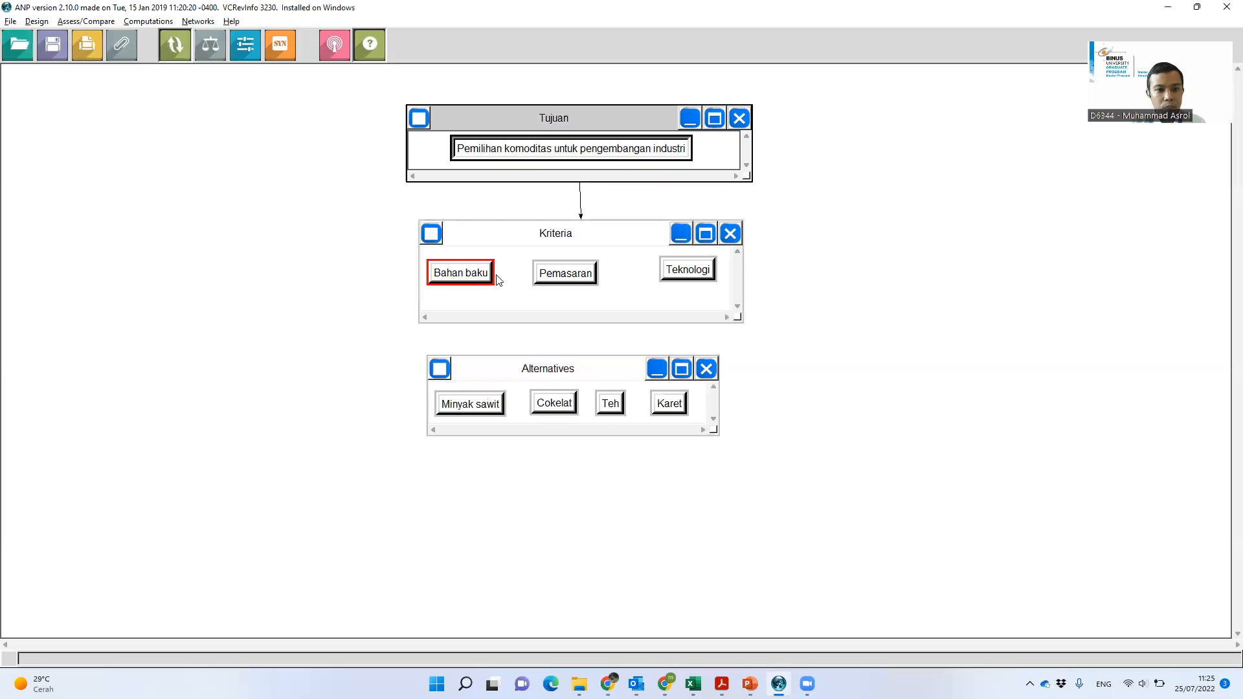
click(592, 276)
click(696, 275)
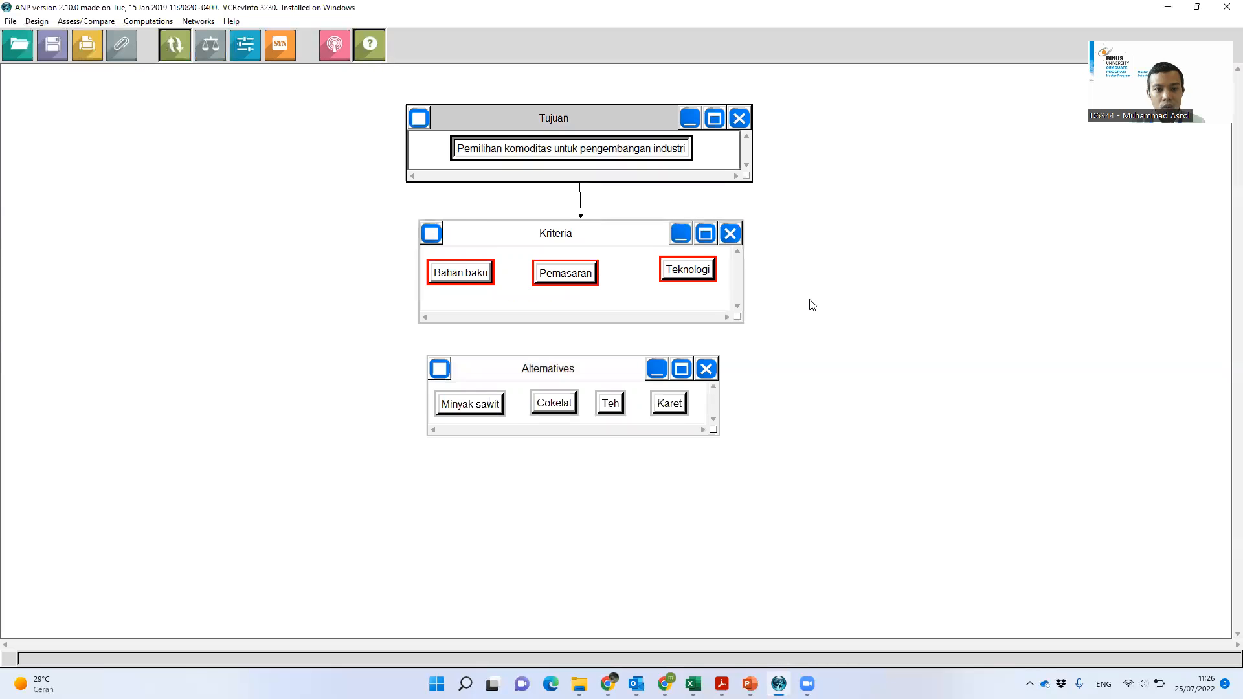
Step: Consult the PowerPoint hierarchy slide again and connect the Bahan baku criterion to Minyak sawit, Cokelat, Teh and Karet
key(alt+Tab)
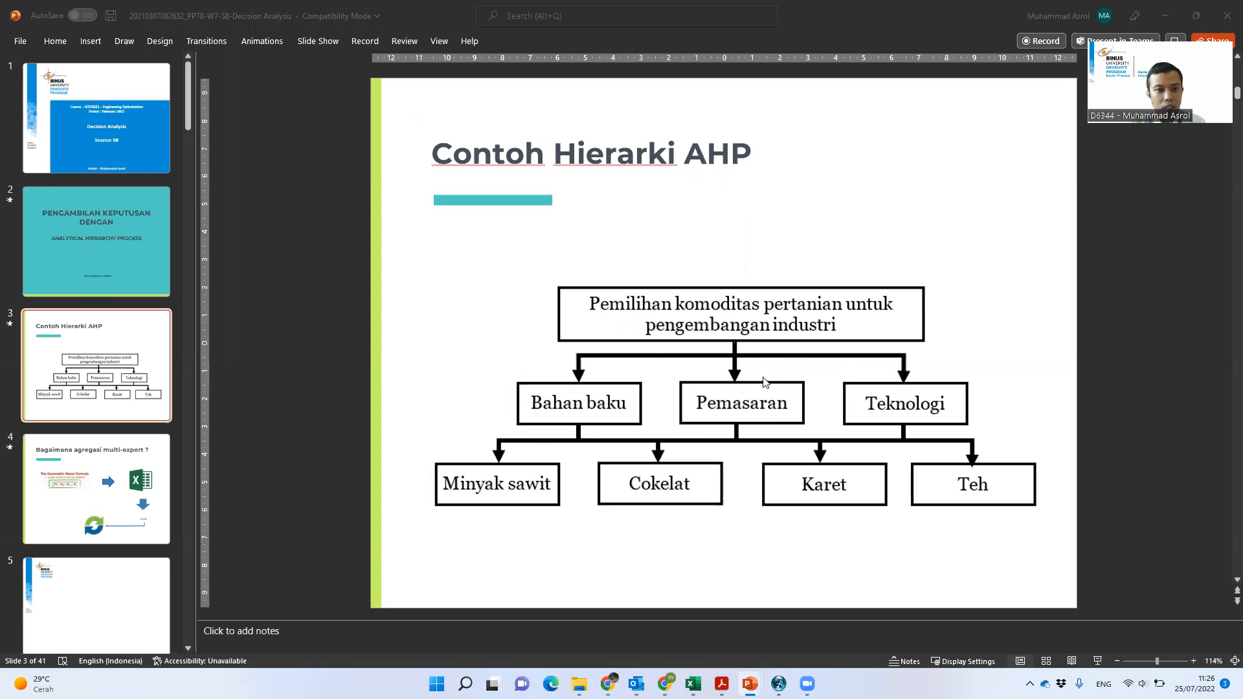
key(alt+Tab)
click(477, 279)
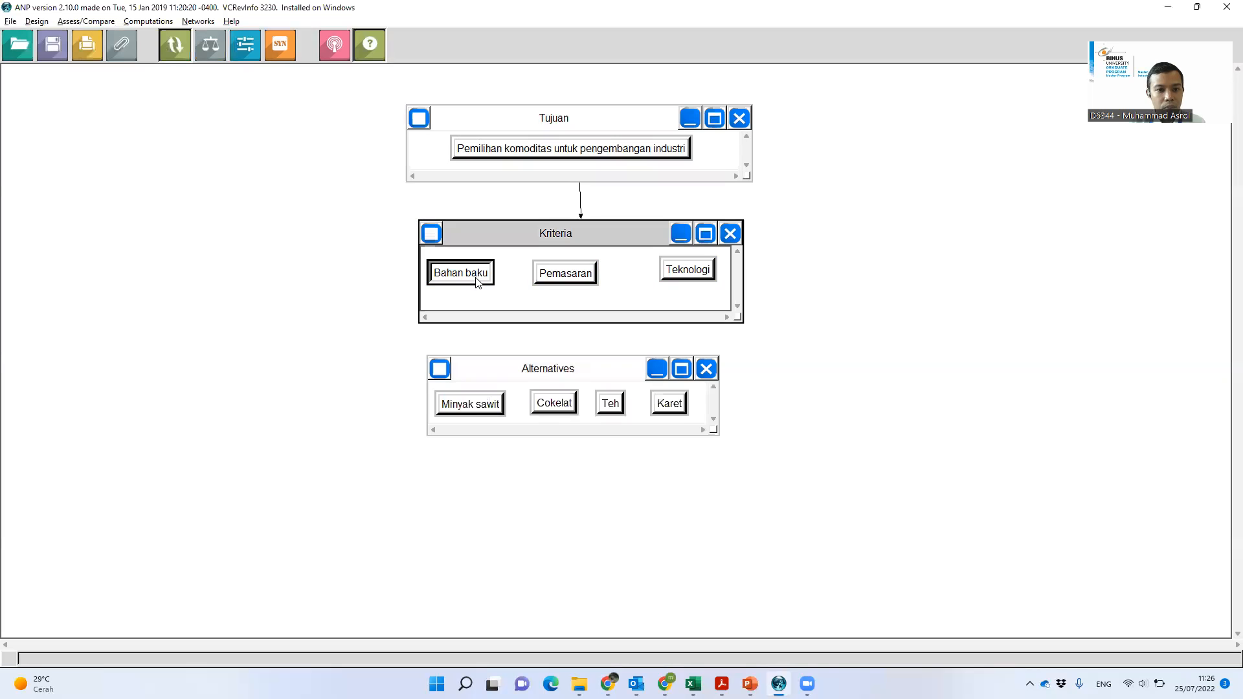
click(473, 408)
click(554, 404)
click(613, 404)
click(670, 408)
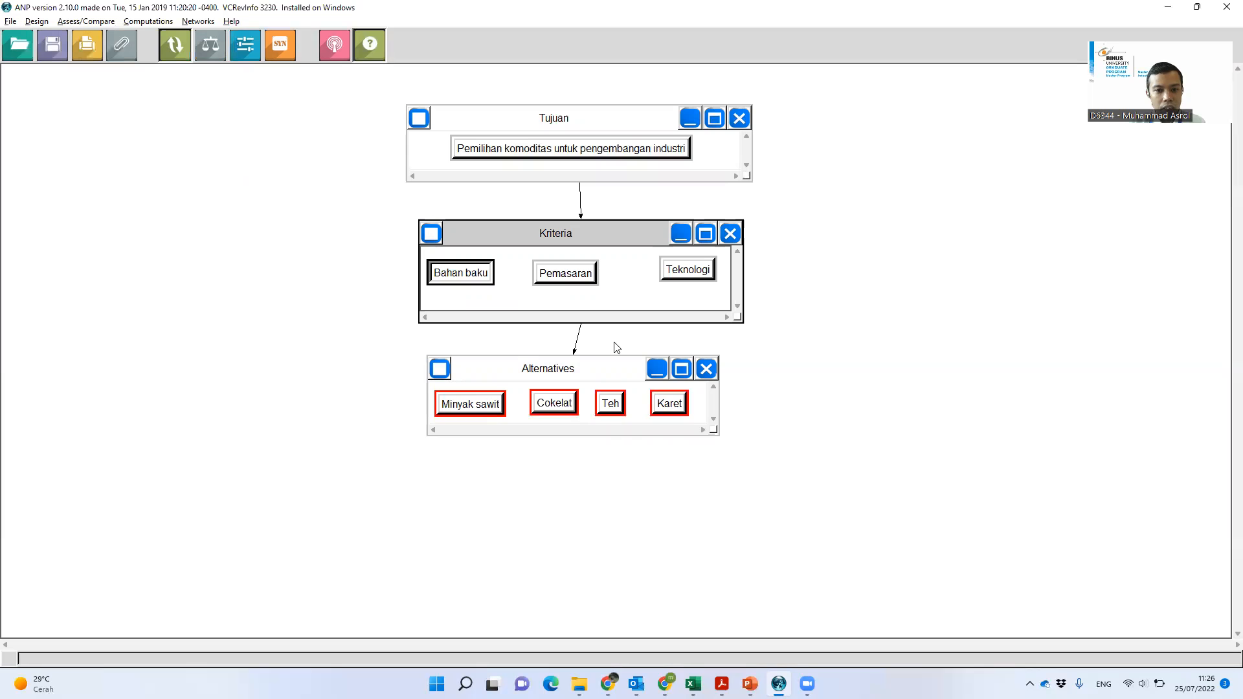
Step: Connect the Pemasaran criterion to all four alternatives: Minyak sawit, Cokelat, Teh and Karet
click(570, 278)
click(470, 412)
click(556, 406)
click(611, 404)
click(663, 405)
Step: Connect the Teknologi criterion to all four alternatives: Minyak sawit, Cokelat, Teh and Karet
click(670, 277)
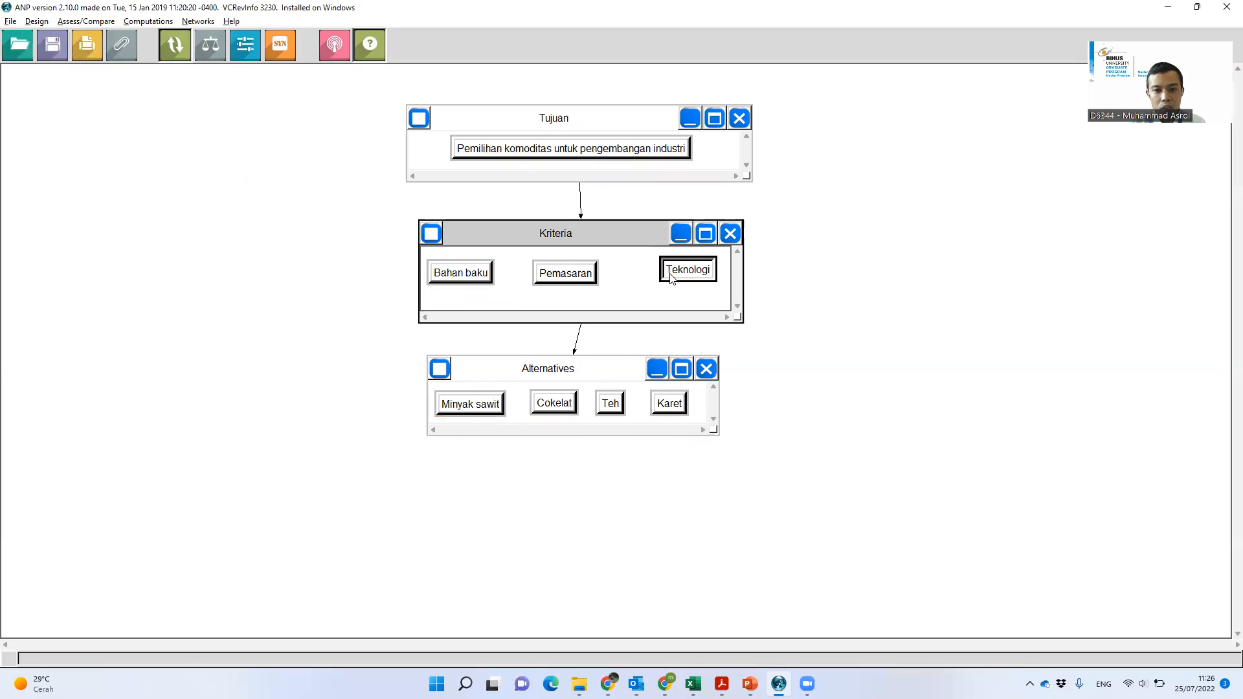
click(474, 408)
click(564, 405)
click(615, 403)
click(663, 409)
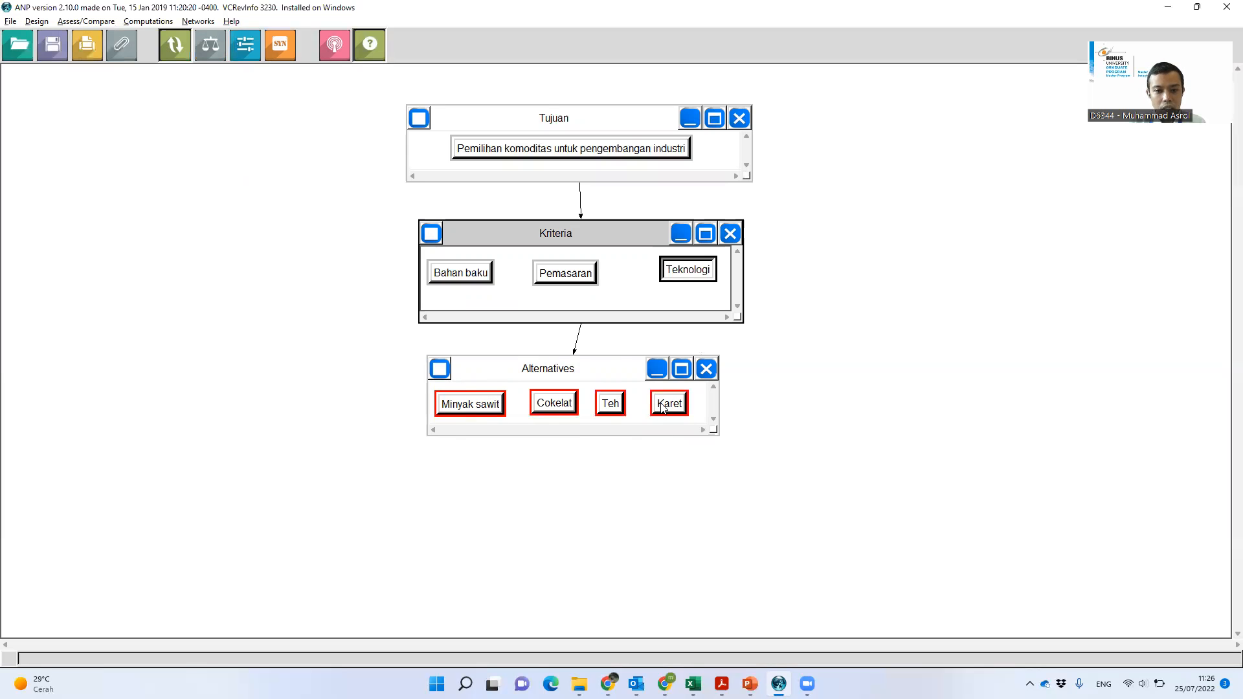
Step: Shift the Alternatives cluster slightly lower to align it under Kriteria, and compare the finished network with the PowerPoint hierarchy slide
drag(594, 371, 597, 381)
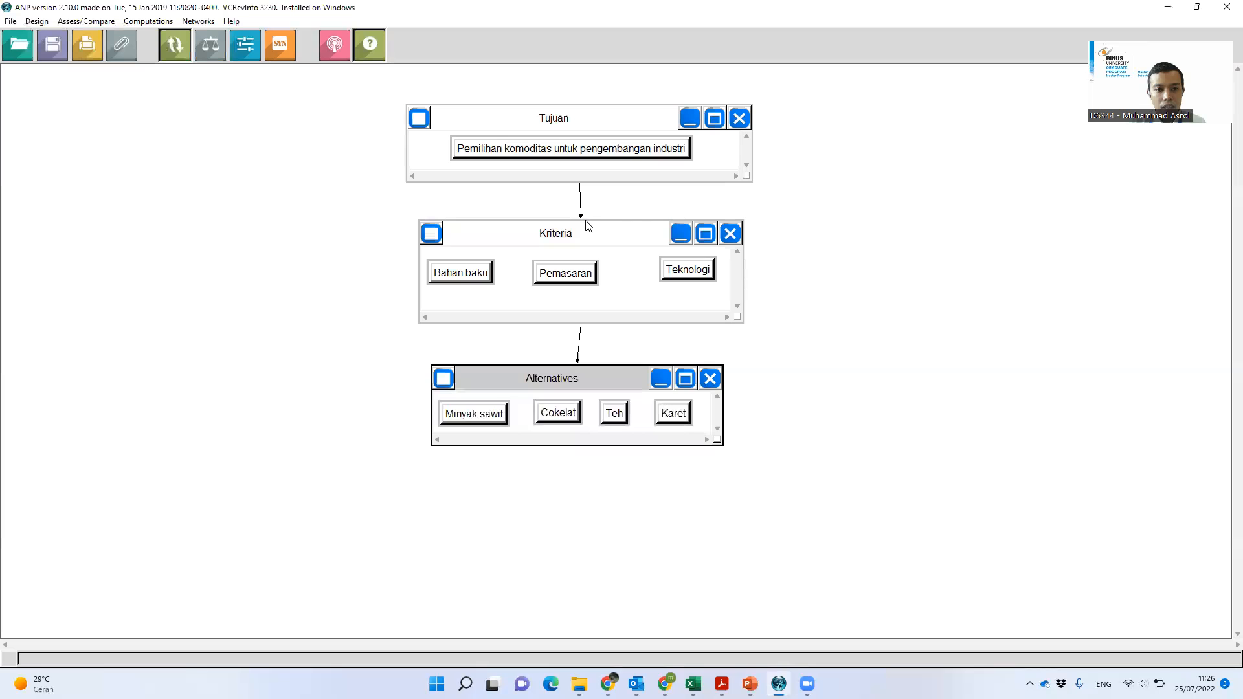
drag(593, 371, 598, 370)
key(alt+Tab)
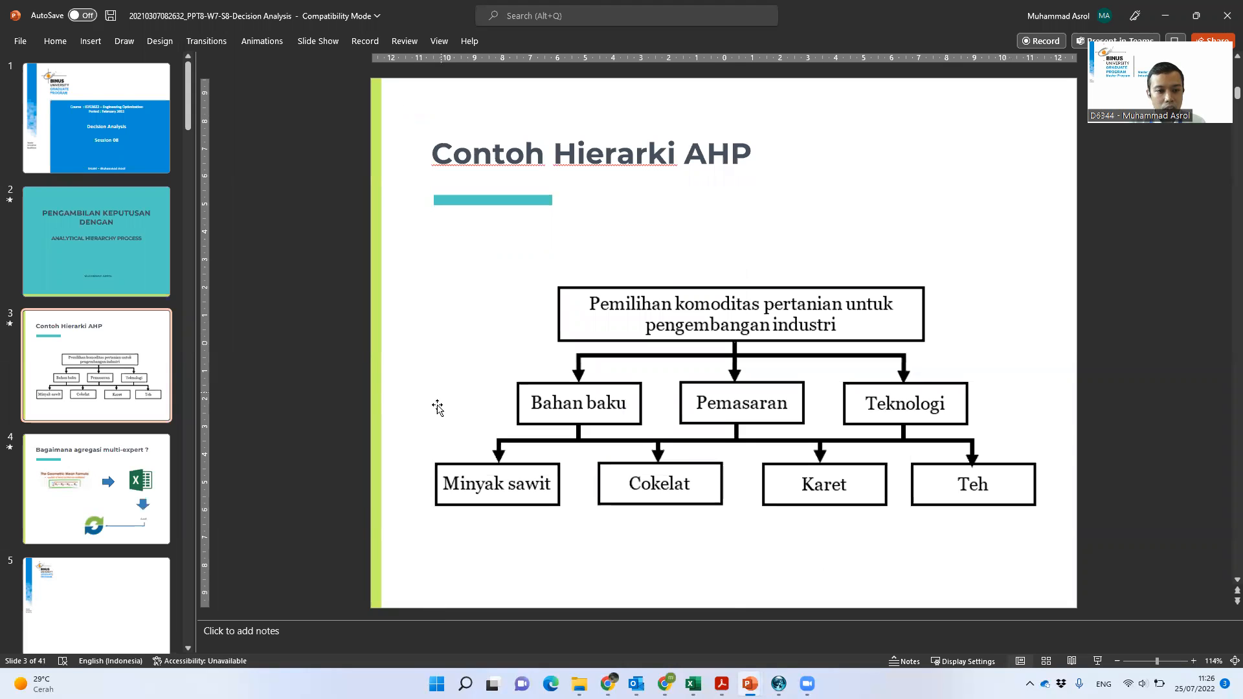
key(alt+Tab)
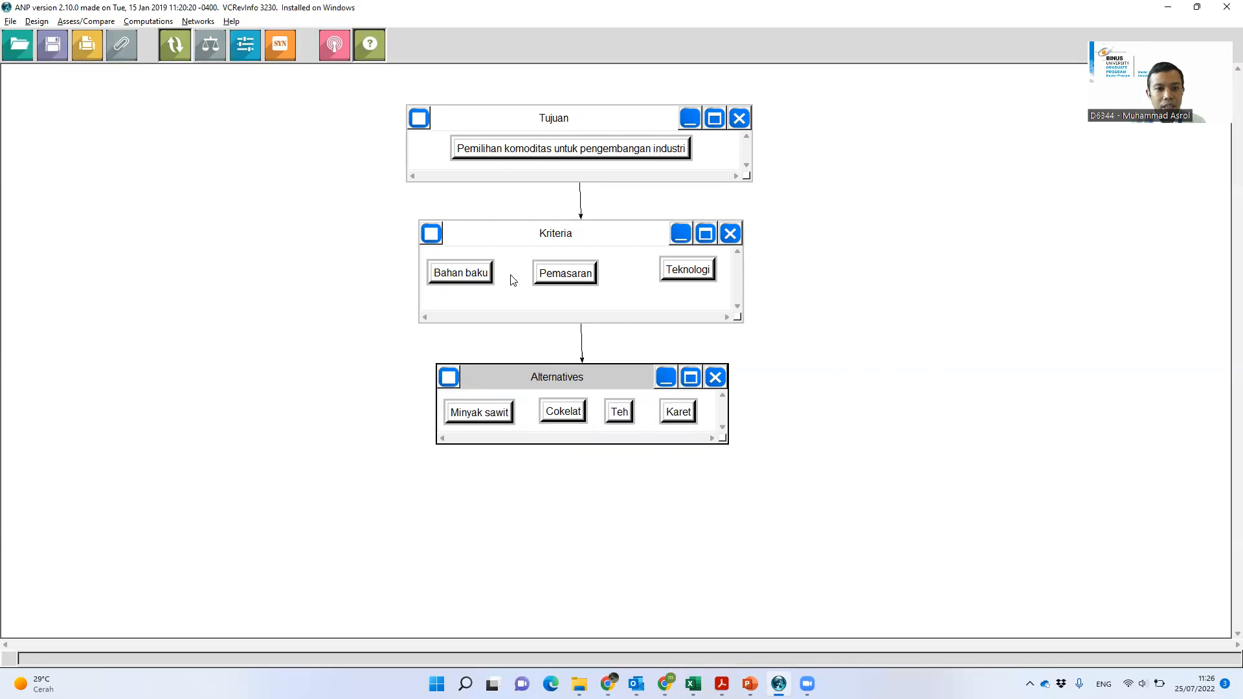
Step: Switch to PowerPoint and view slide 19, "Determination of the weight in AHP", to examine the numeric comparison scale
key(alt+Tab)
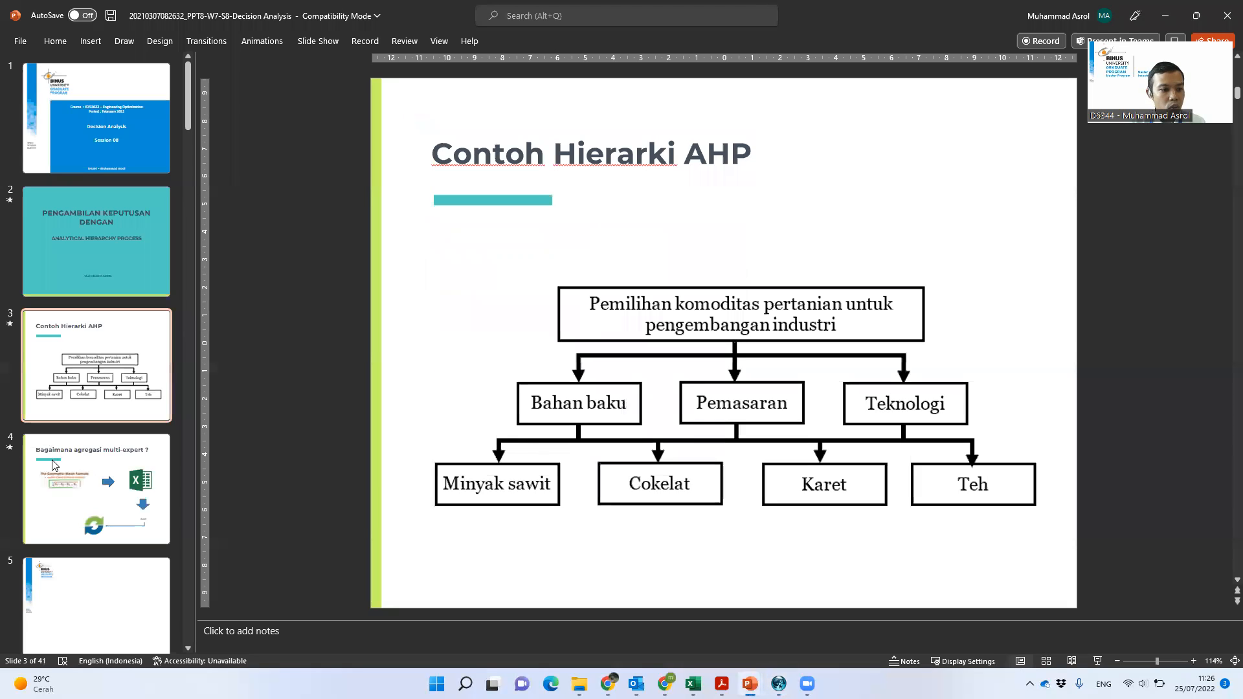
scroll(76, 499, down, 15)
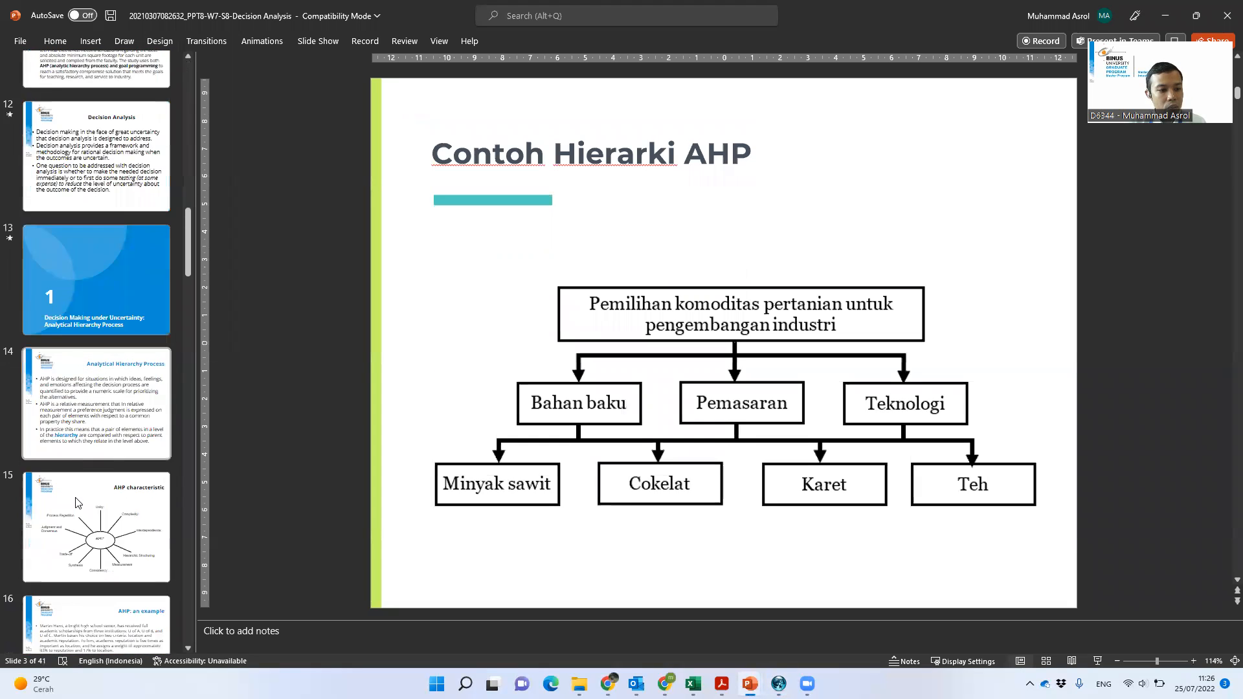
scroll(76, 503, down, 9)
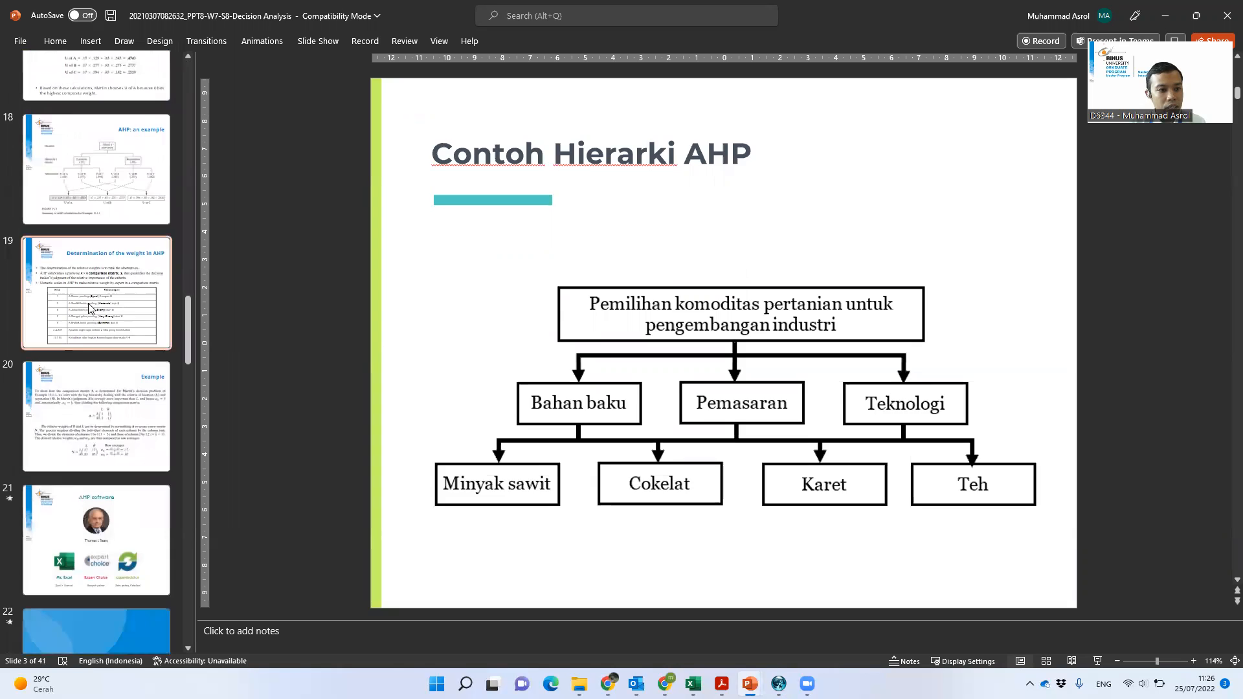
click(88, 303)
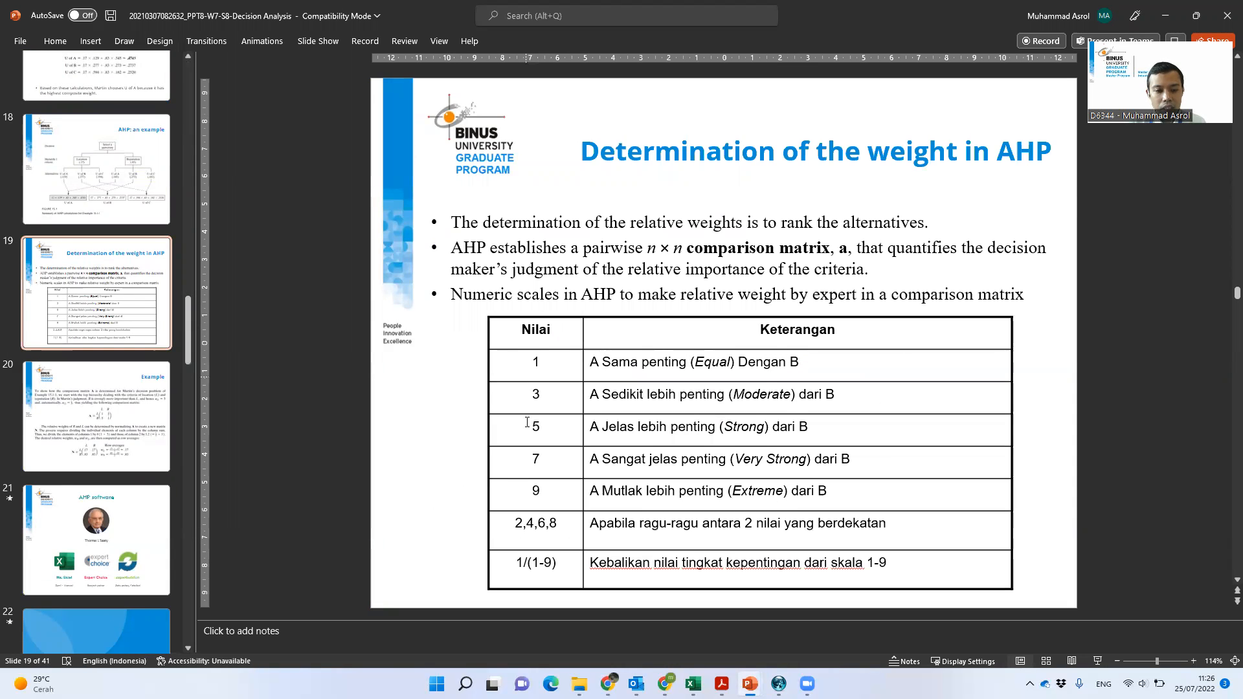
Step: Switch to Super Decisions, start the node comparisons, and rate Karet 2 over Cokelat with respect to Bahan baku
key(alt+Tab)
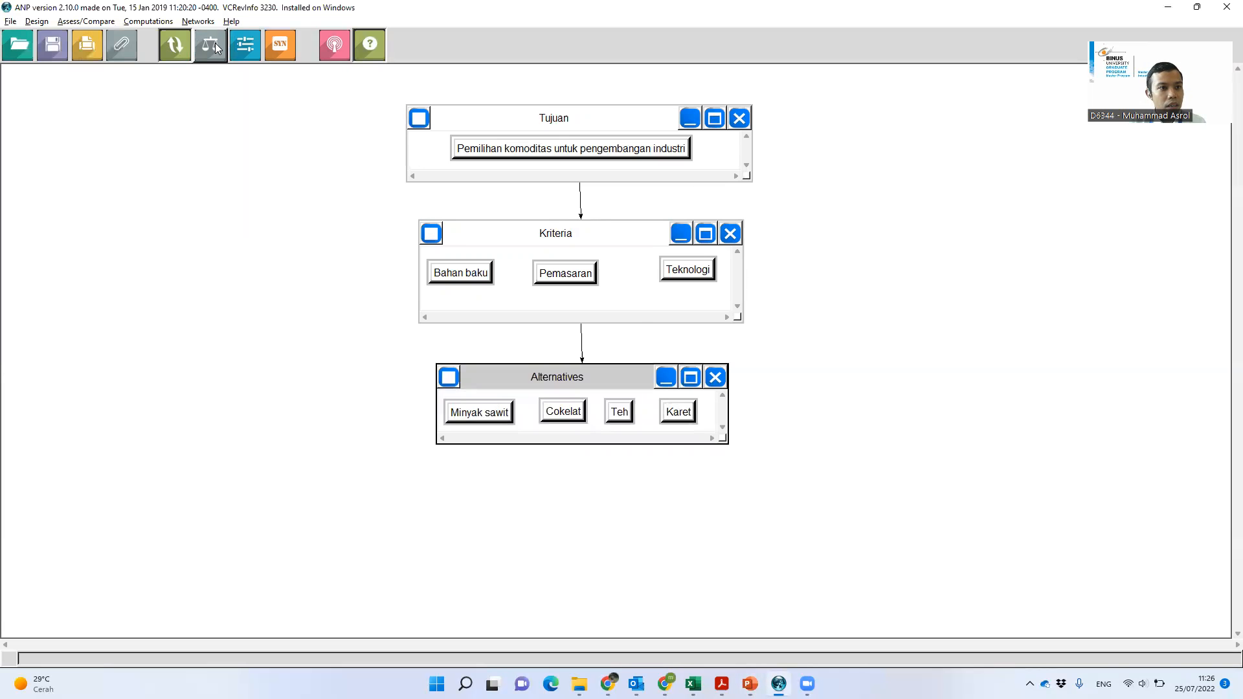
click(215, 47)
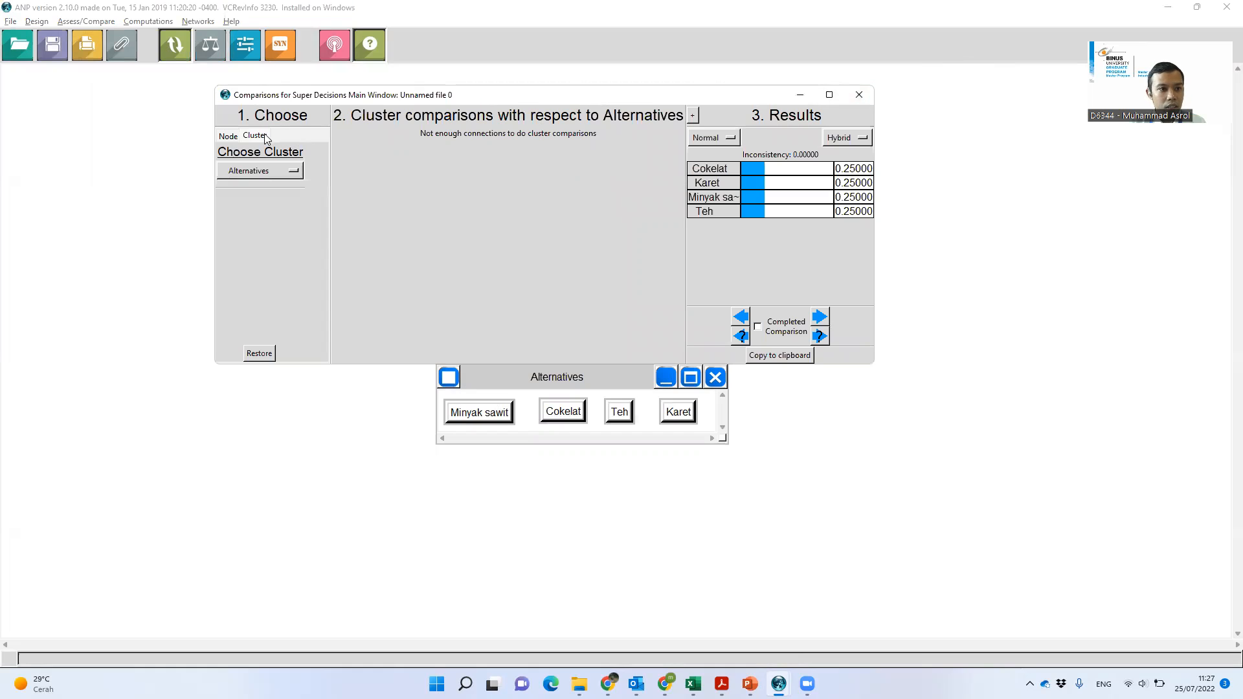
click(229, 137)
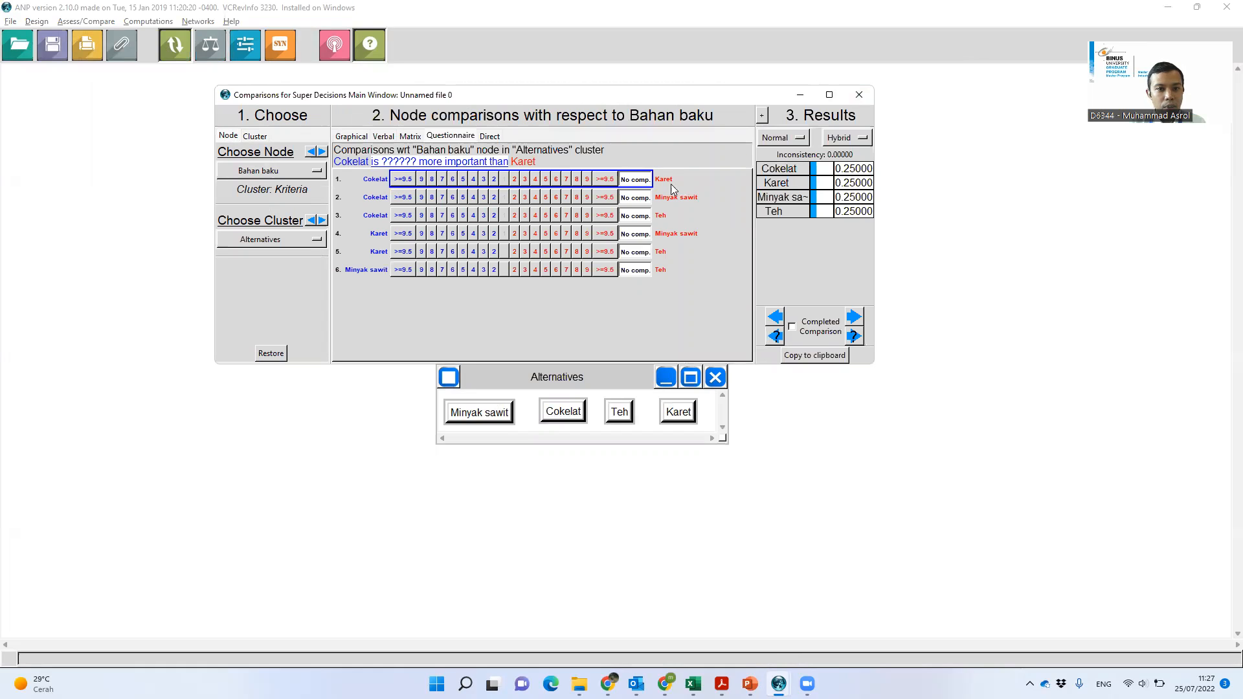
click(515, 180)
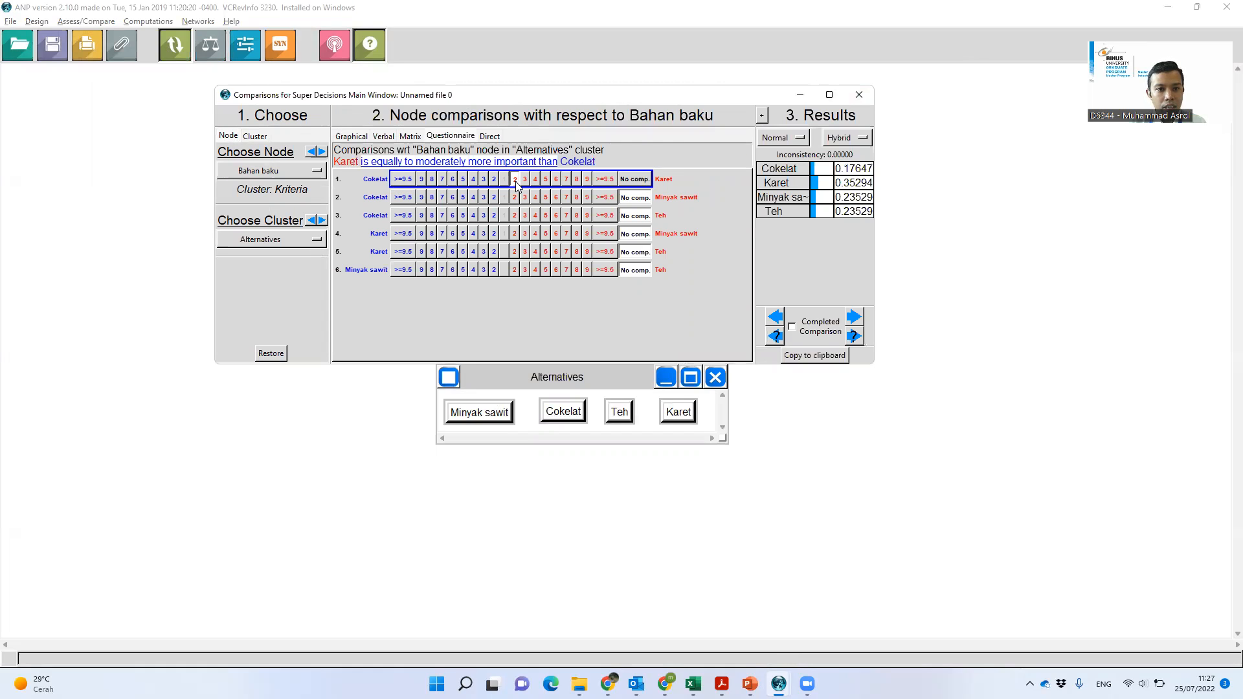
Step: For the Pemilihan komoditas goal, rate Bahan baku 4 over Pemasaran and 3 over Teknologi, Pemasaran equal to Teknologi, and mark the comparison completed
click(285, 171)
click(270, 226)
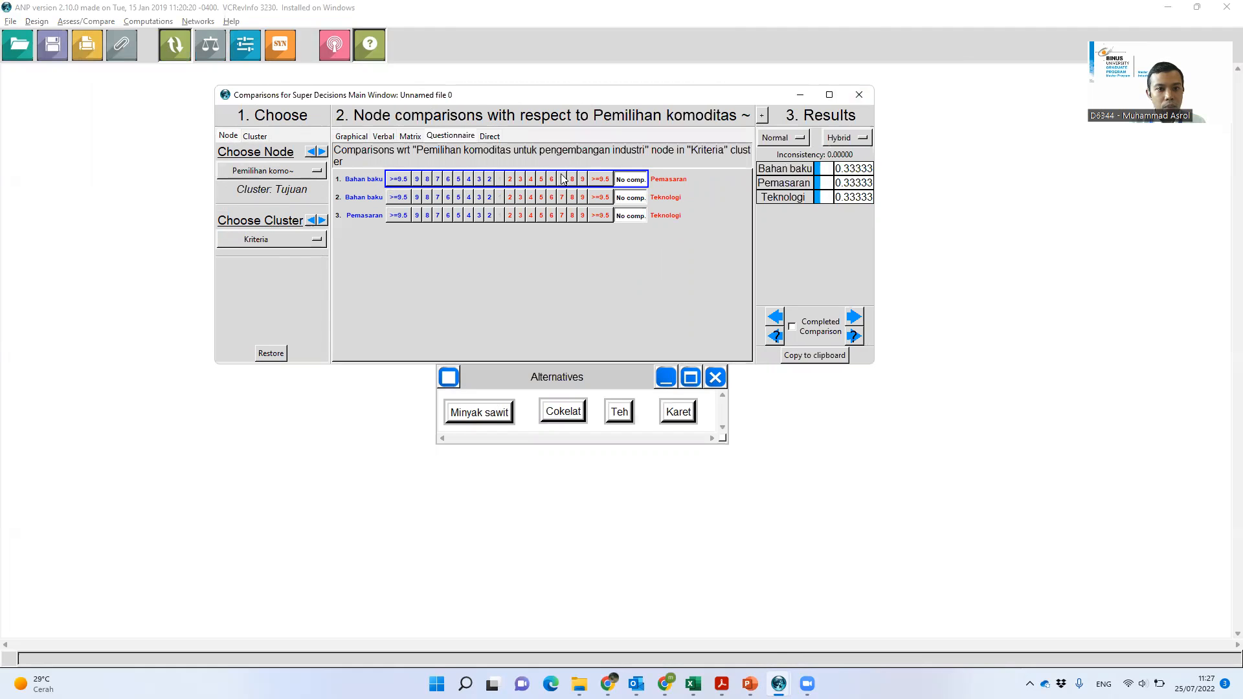
click(469, 180)
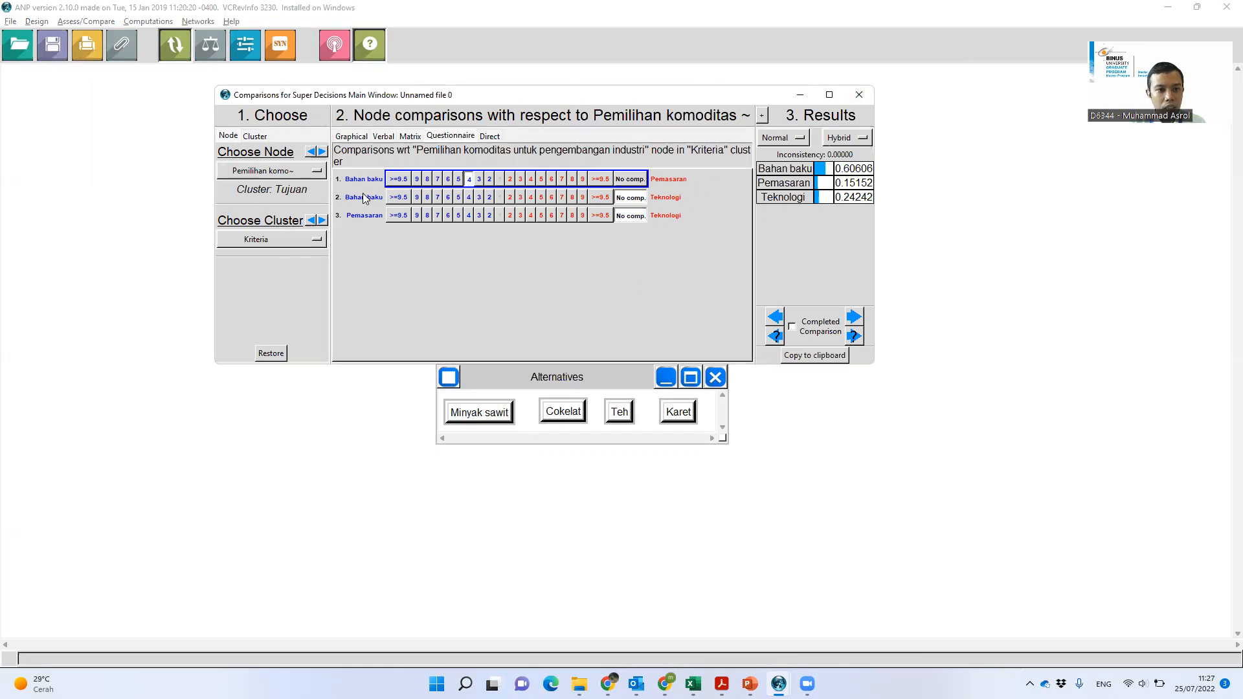
click(480, 198)
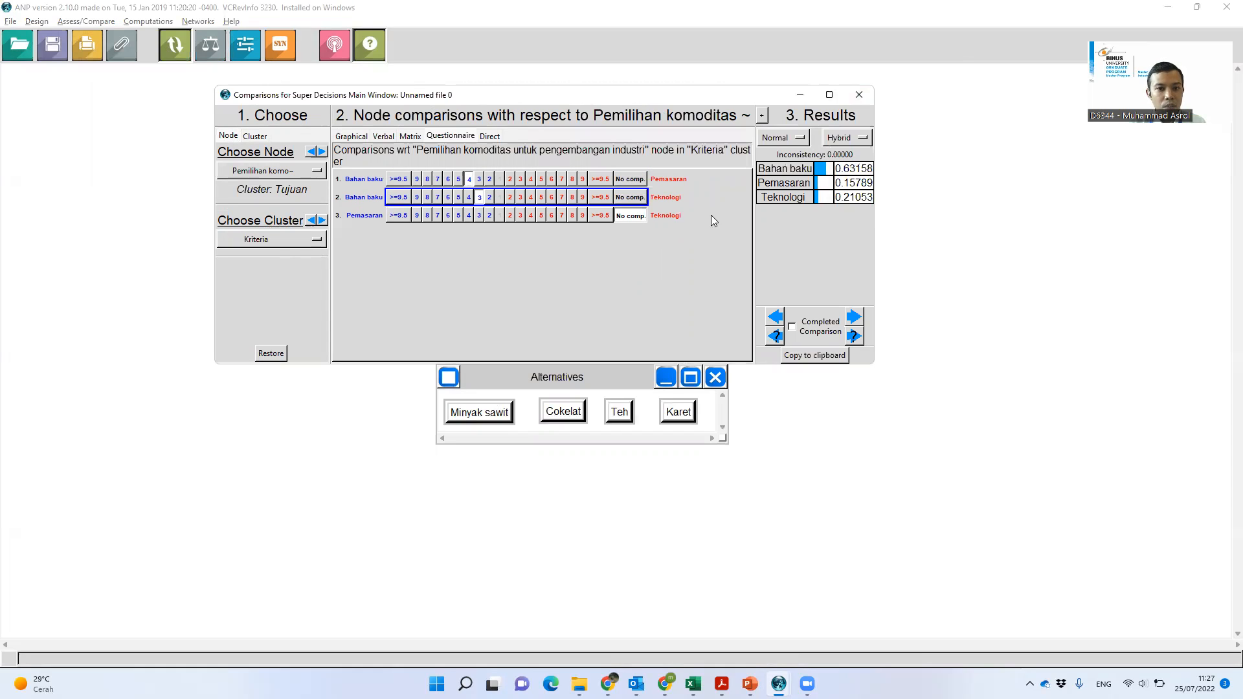
click(500, 216)
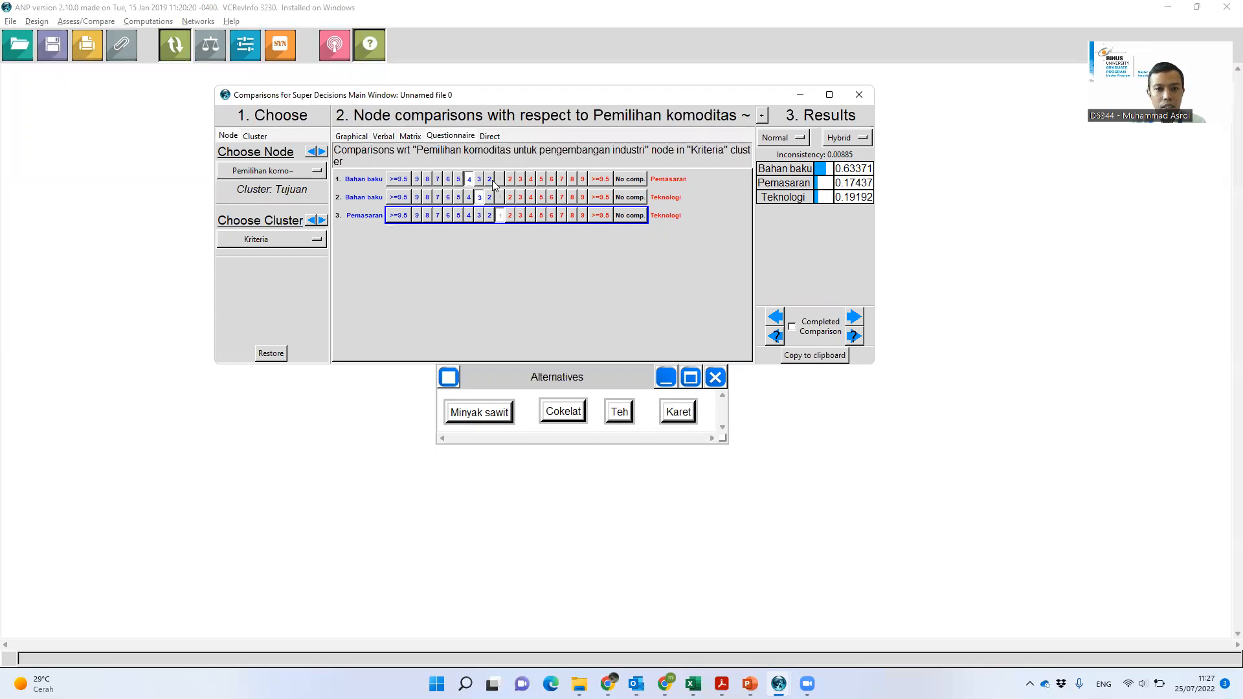
click(795, 328)
Step: For Bahan baku, rate Minyak sawit 3 and Teh 2 over Cokelat, Karet 2 over Minyak sawit, Teh 2 over Karet and Minyak sawit; mark it completed
click(856, 317)
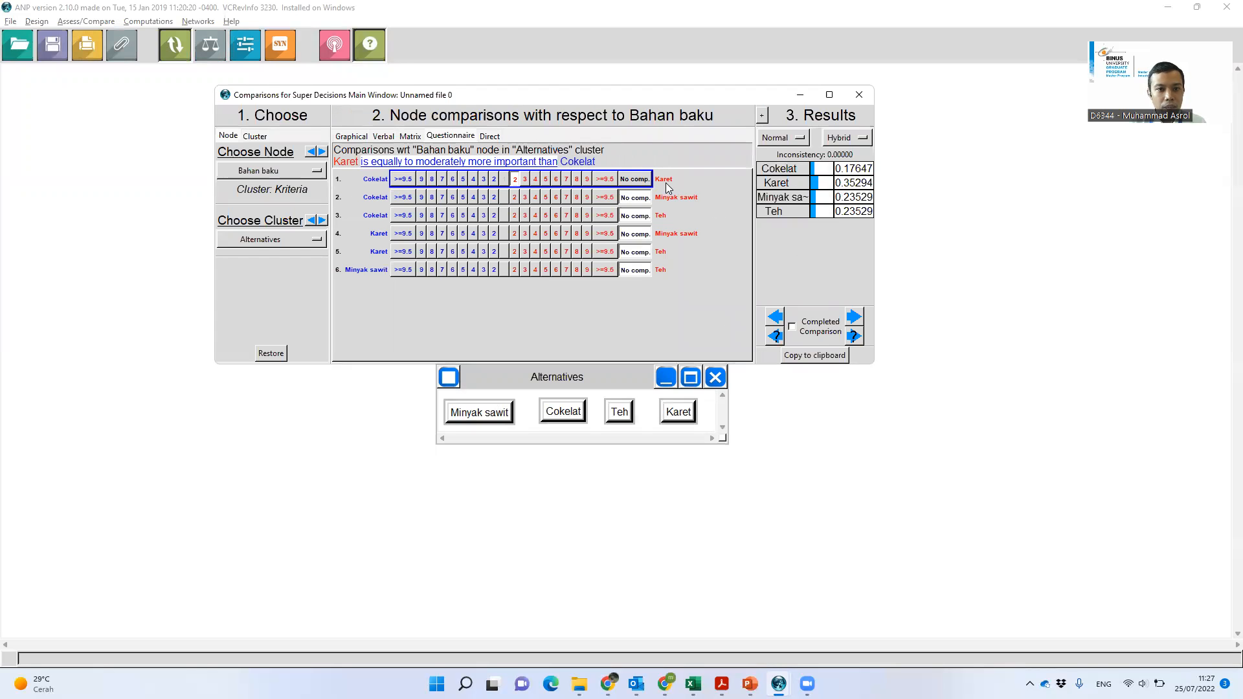
click(525, 197)
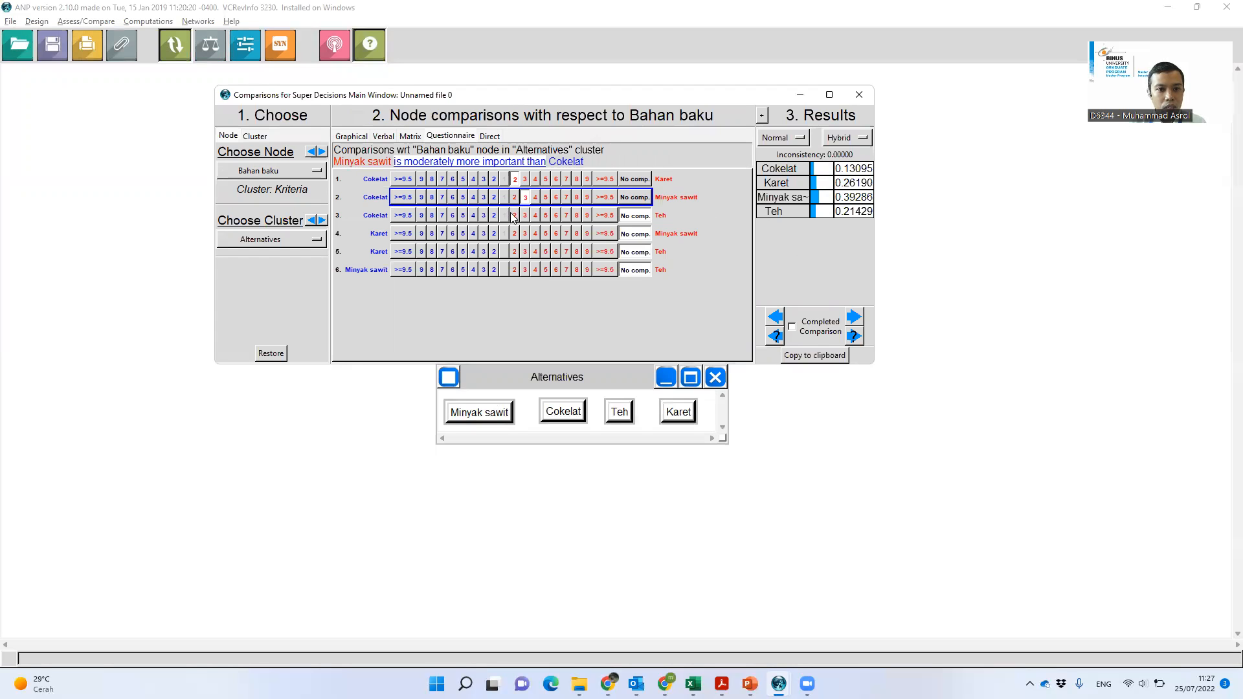
click(515, 216)
click(495, 234)
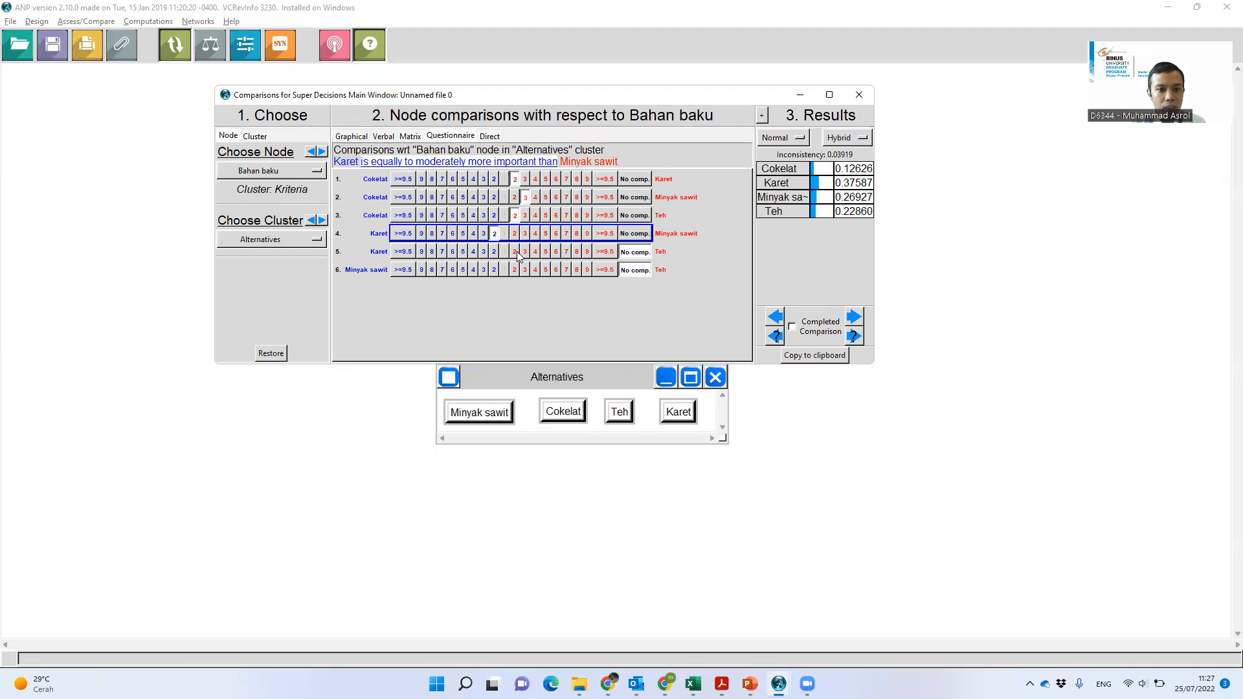
click(516, 252)
click(516, 270)
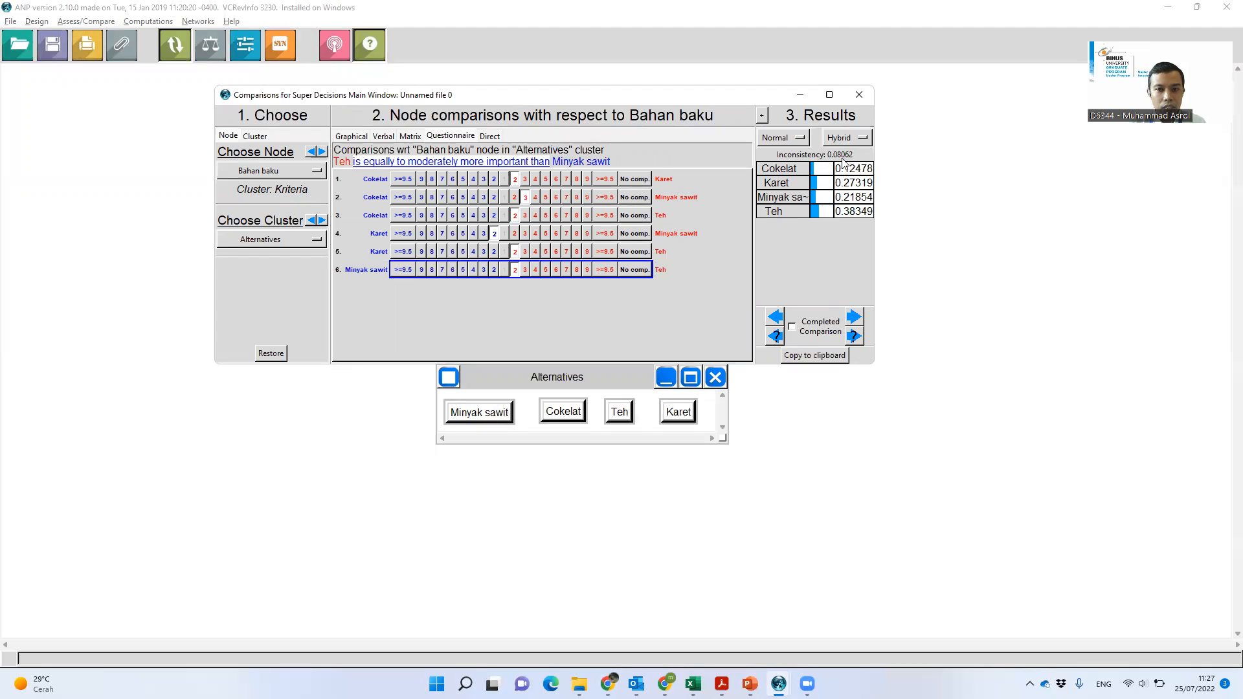
click(792, 327)
Step: For Pemasaran, rate Karet and Teh 2 over Cokelat, Cokelat 2 over Minyak sawit, Minyak sawit 2 over Karet, Karet 2 over Teh, Minyak sawit equal to Teh
click(855, 317)
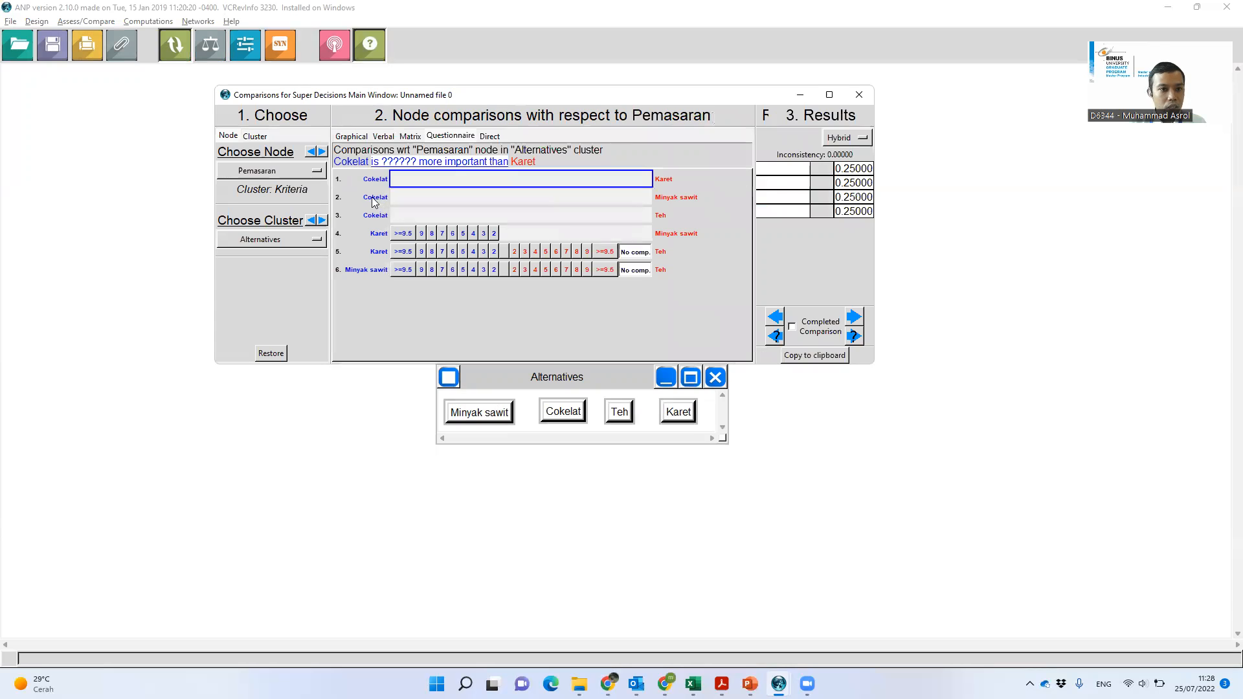
click(517, 182)
click(496, 199)
click(514, 217)
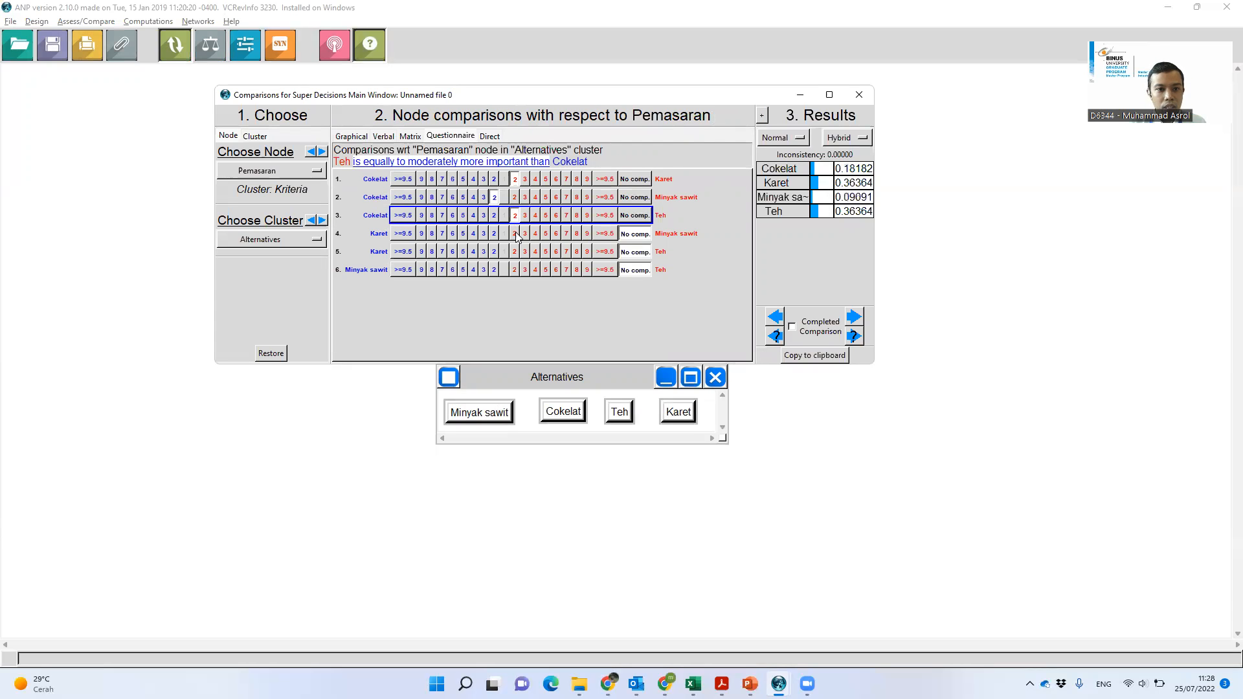
click(515, 235)
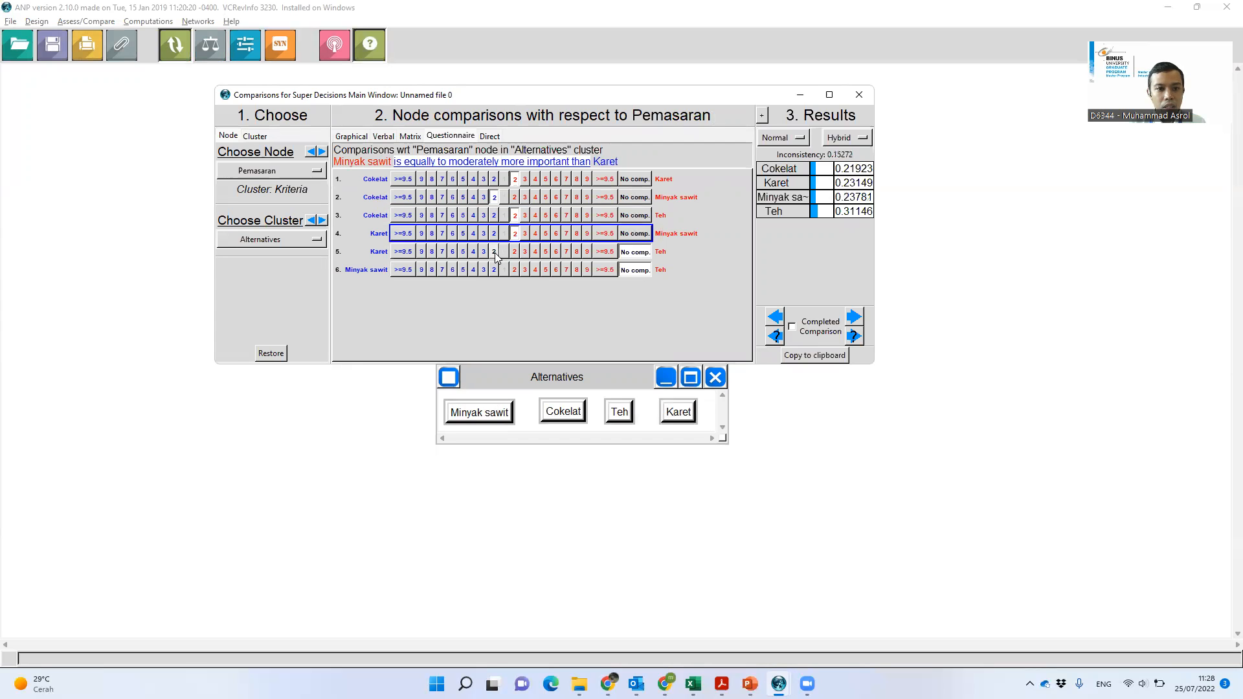
click(494, 252)
click(505, 270)
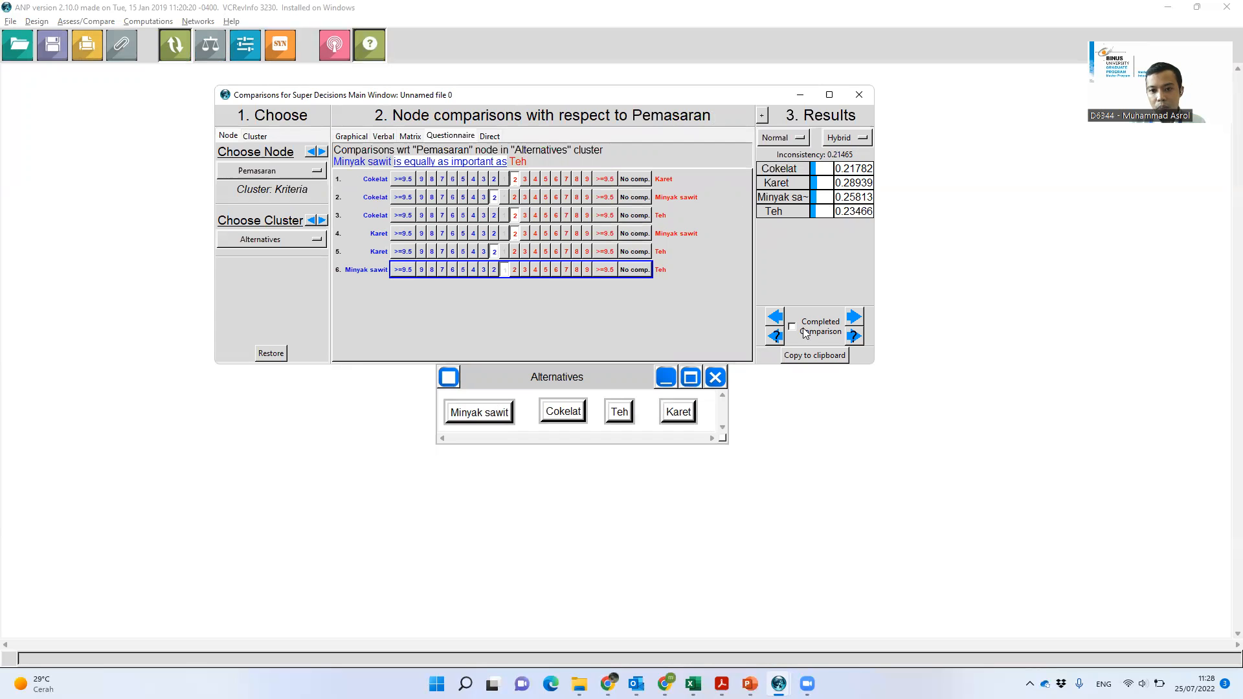
Step: For Teknologi, rate Cokelat 4 over Karet, 2 over Minyak sawit, equal to Teh; Minyak sawit 2 over Karet; Teh 2 over both; mark it completed
click(858, 319)
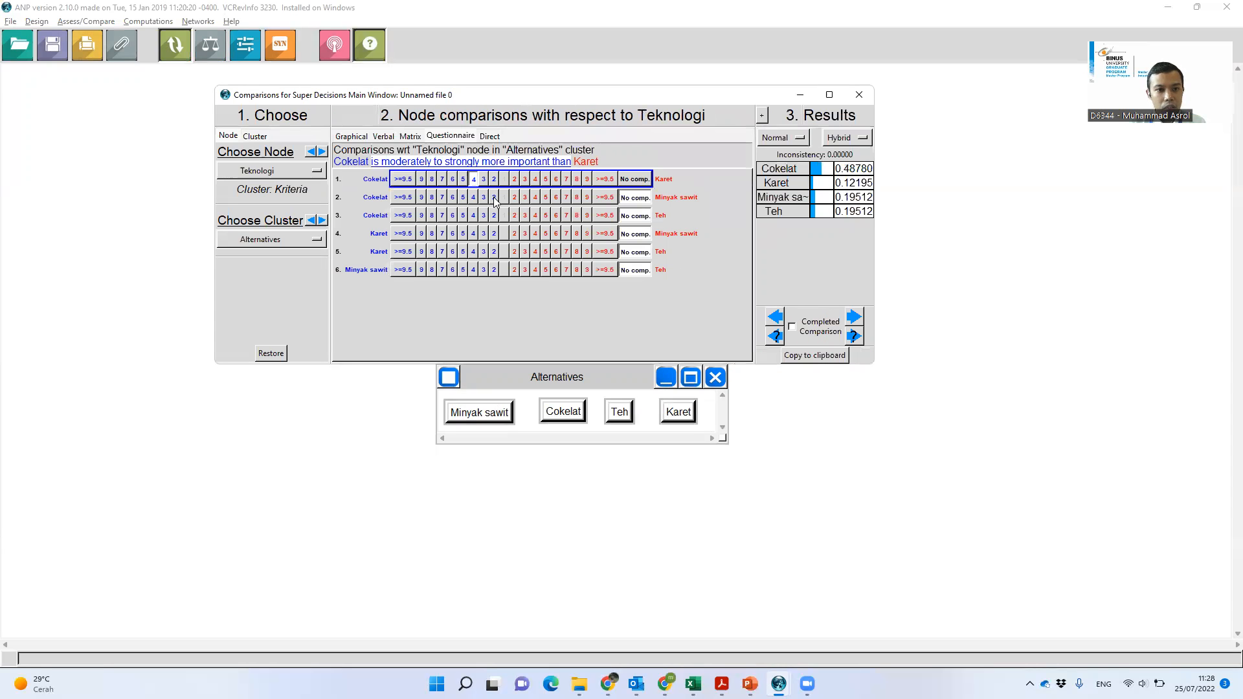
click(495, 198)
click(505, 215)
click(515, 233)
click(515, 269)
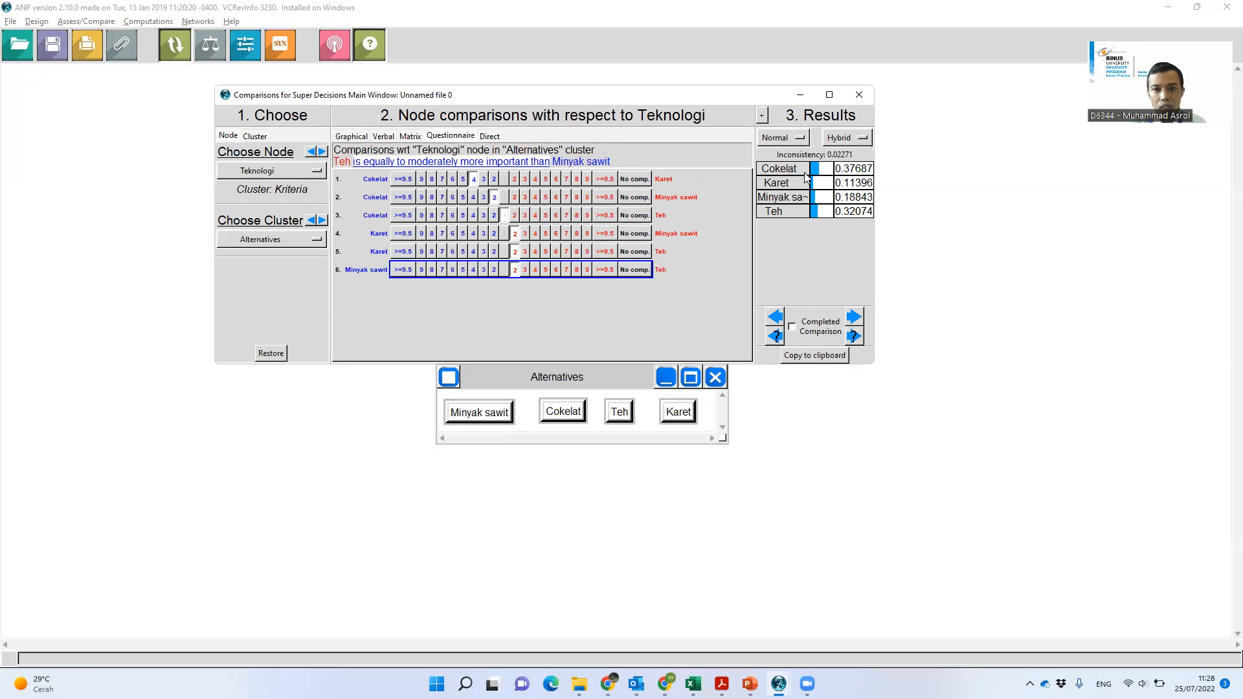
click(792, 327)
click(854, 319)
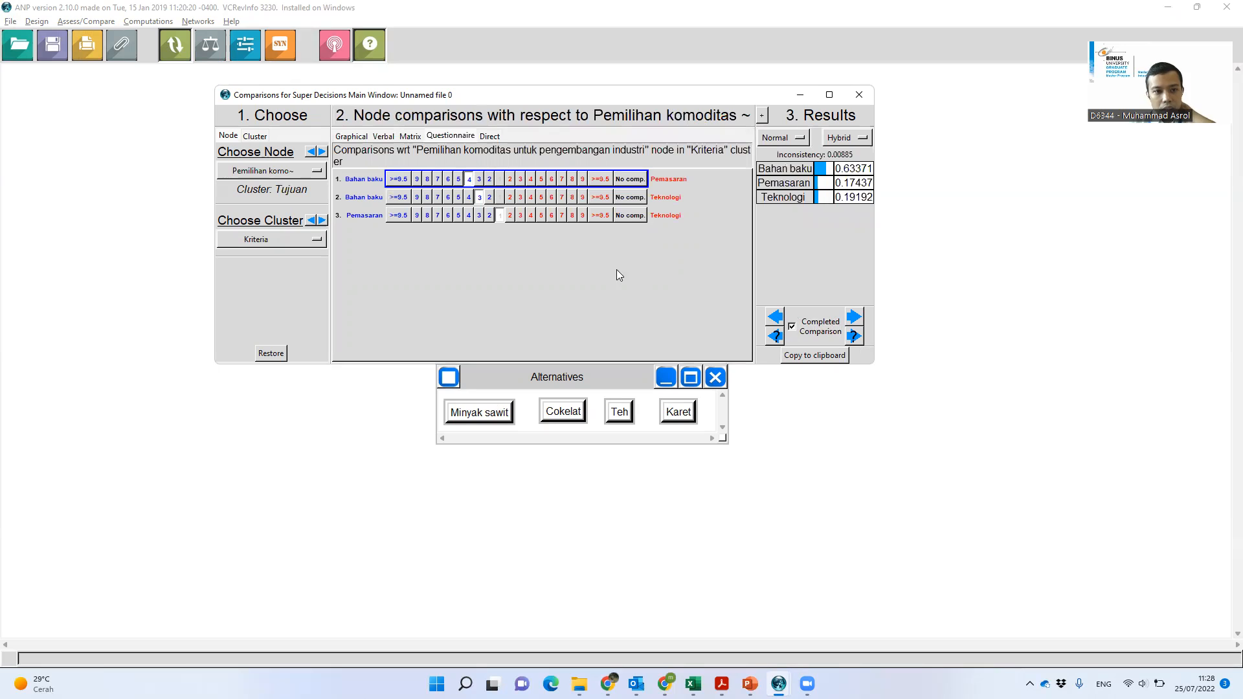
click(860, 95)
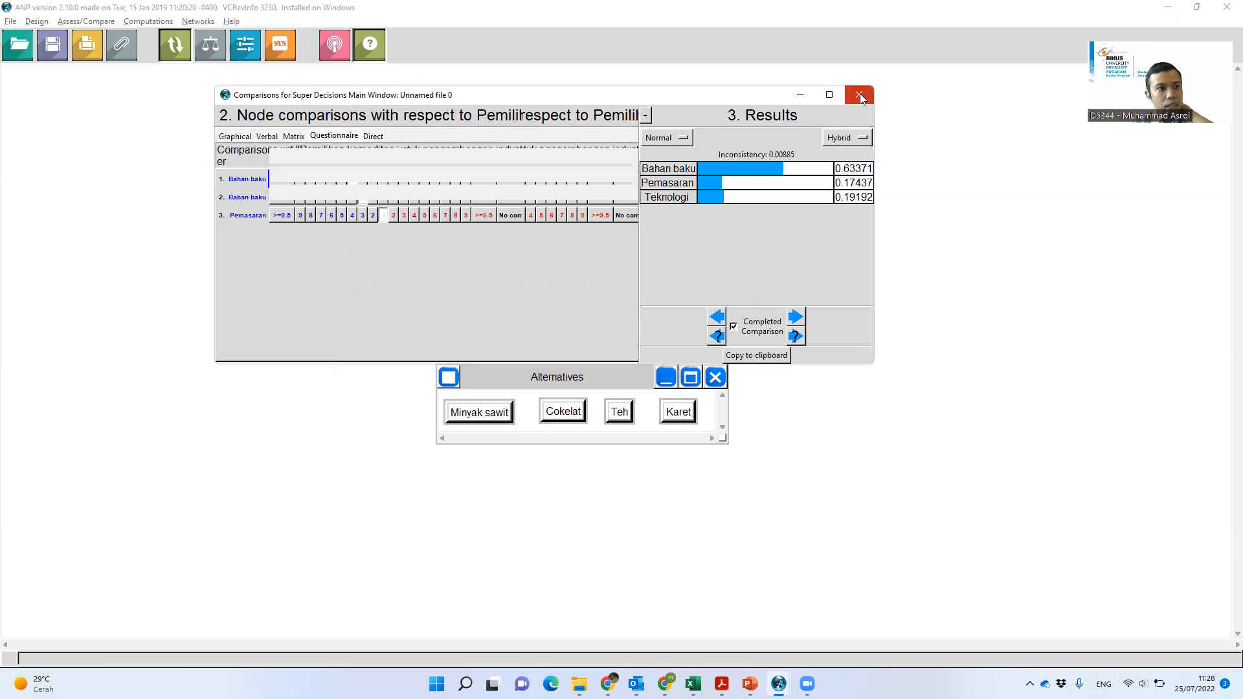
Step: Generate the full report of the model and open it as a print preview in the browser
click(91, 25)
mouse_move(152, 26)
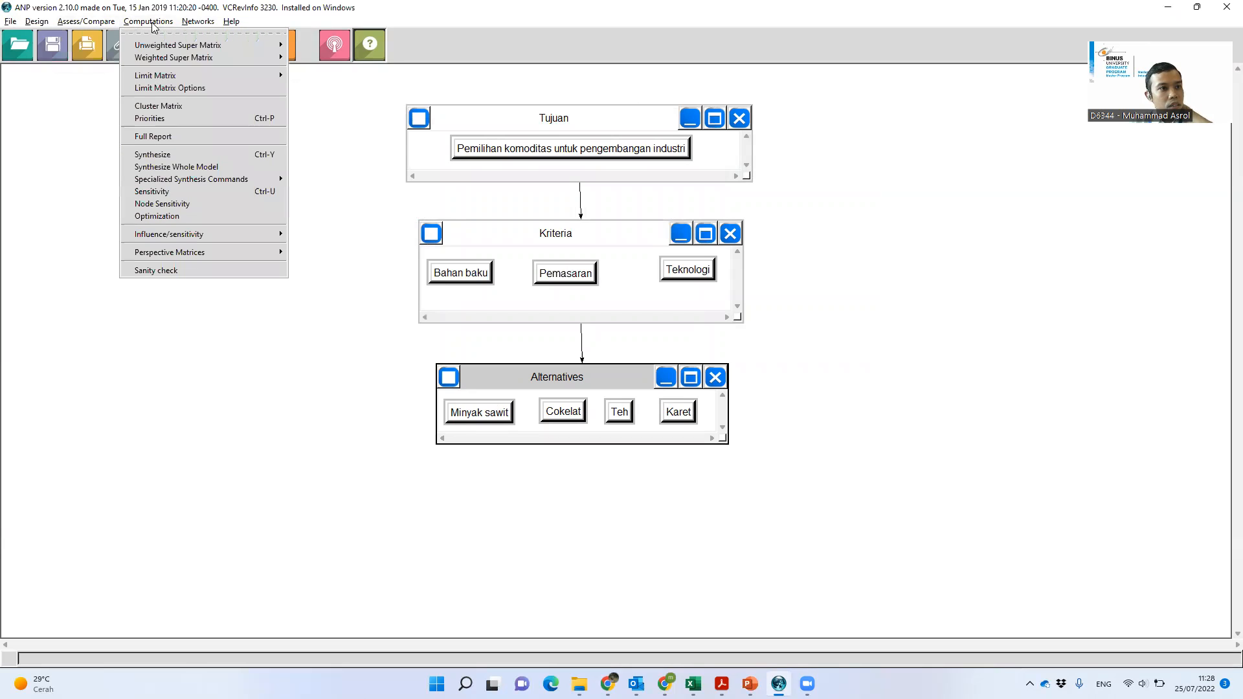
click(167, 137)
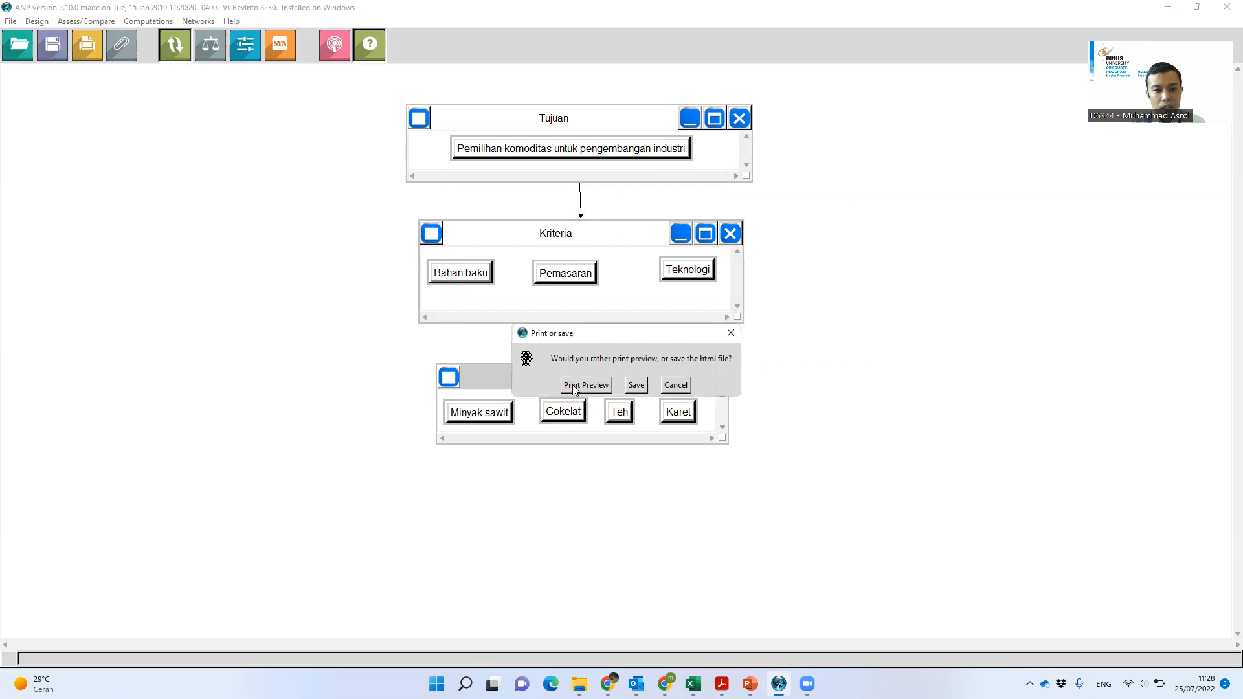
click(573, 386)
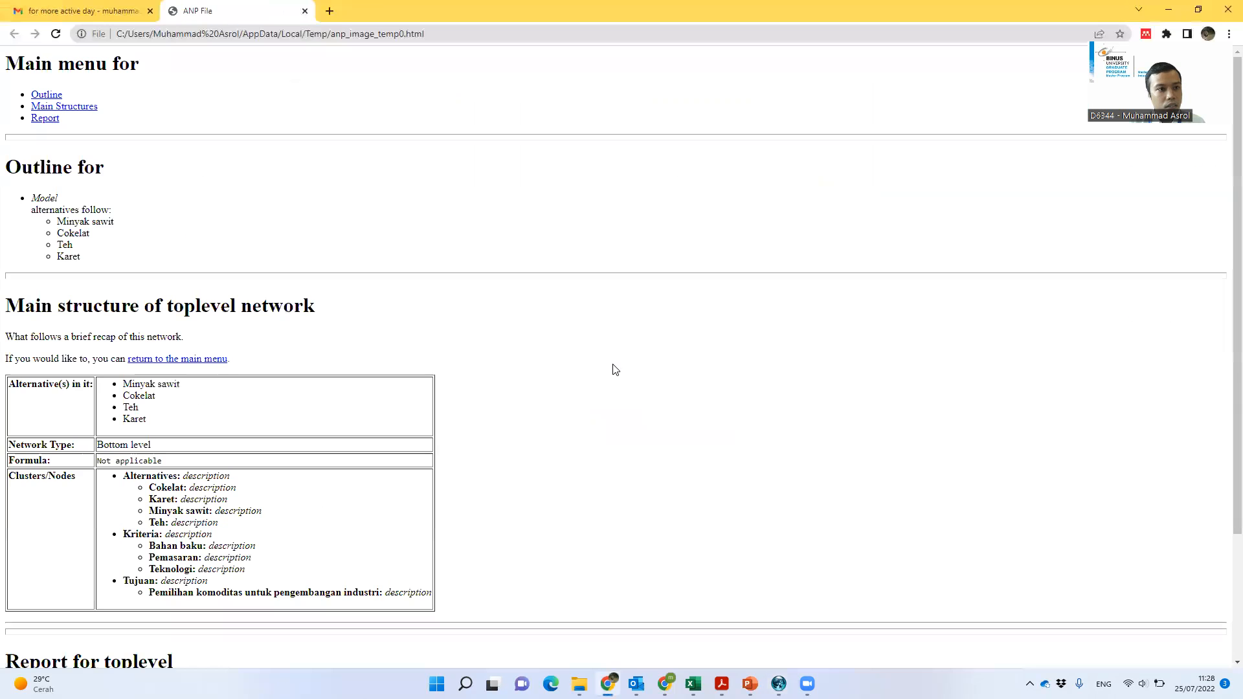
Step: Examine the Total, Normal, Ideal and Ranking values in the report's Alternative Rankings table, and return to Super Decisions
scroll(218, 402, down, 3)
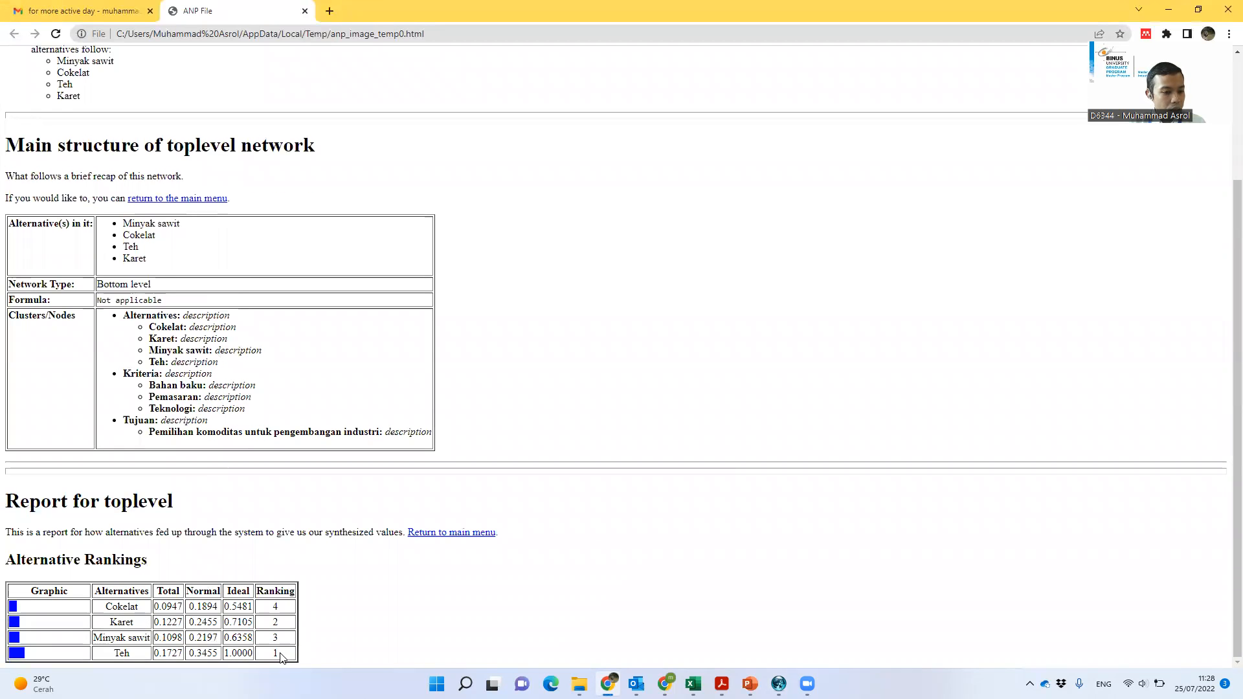
drag(188, 606, 204, 641)
click(236, 651)
double_click(274, 623)
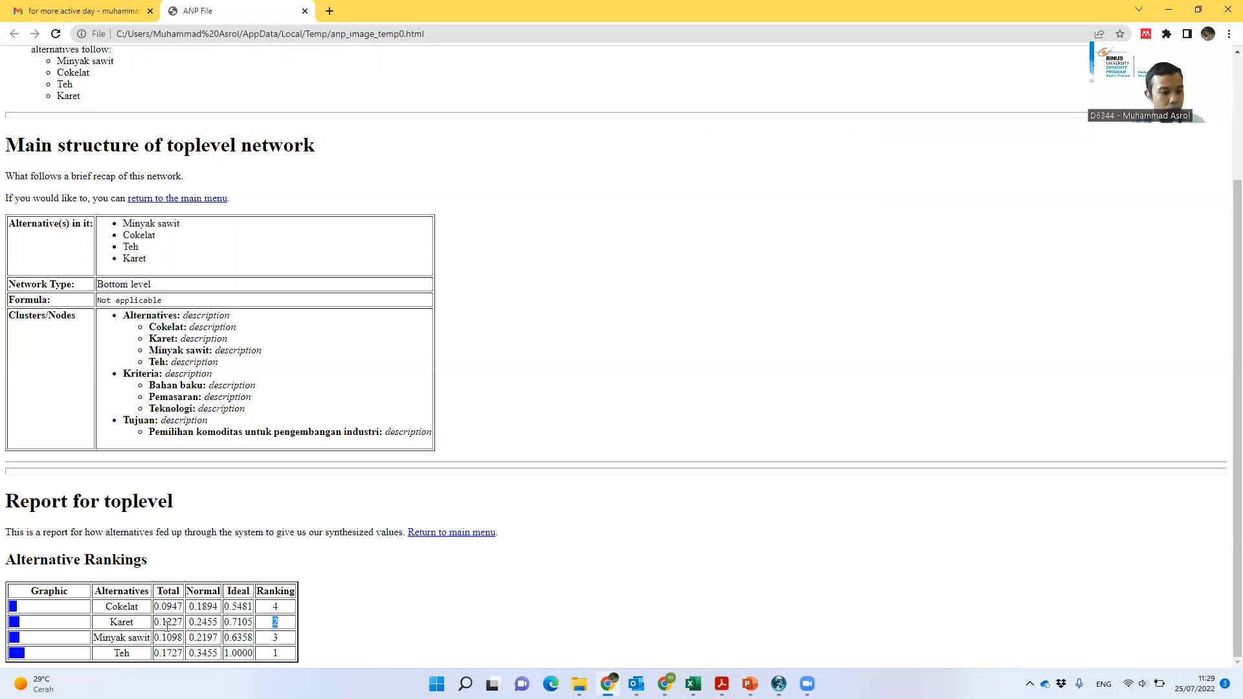
click(203, 618)
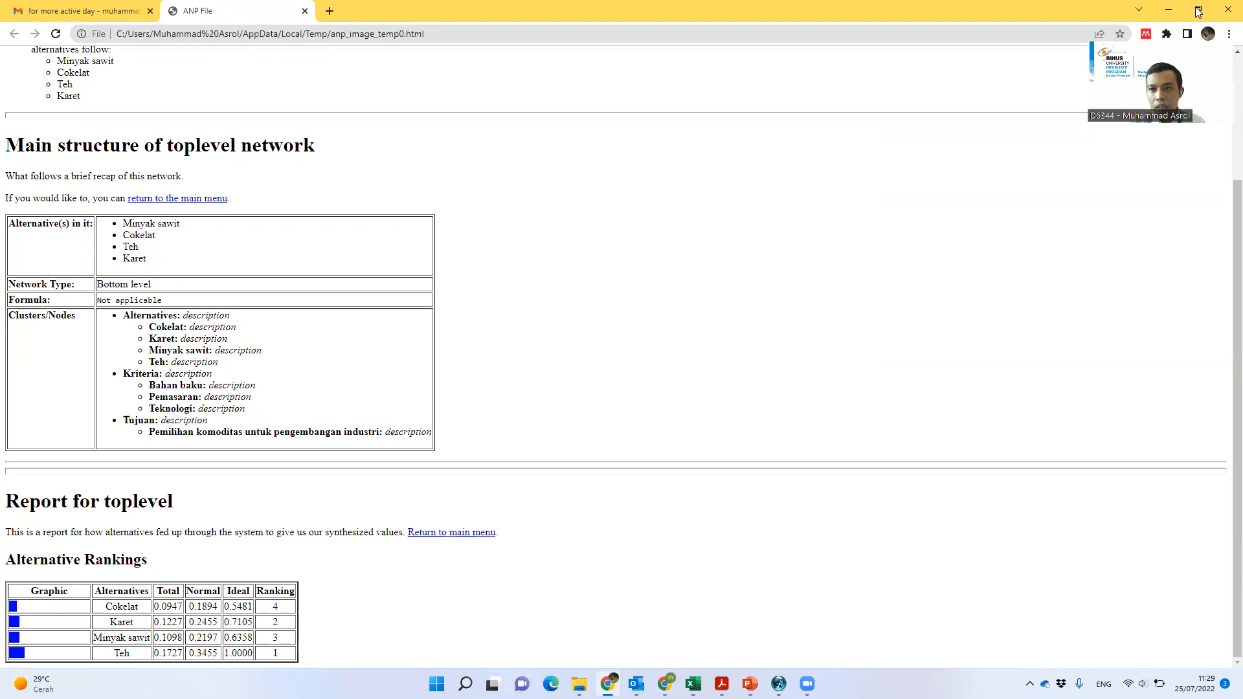
click(1169, 10)
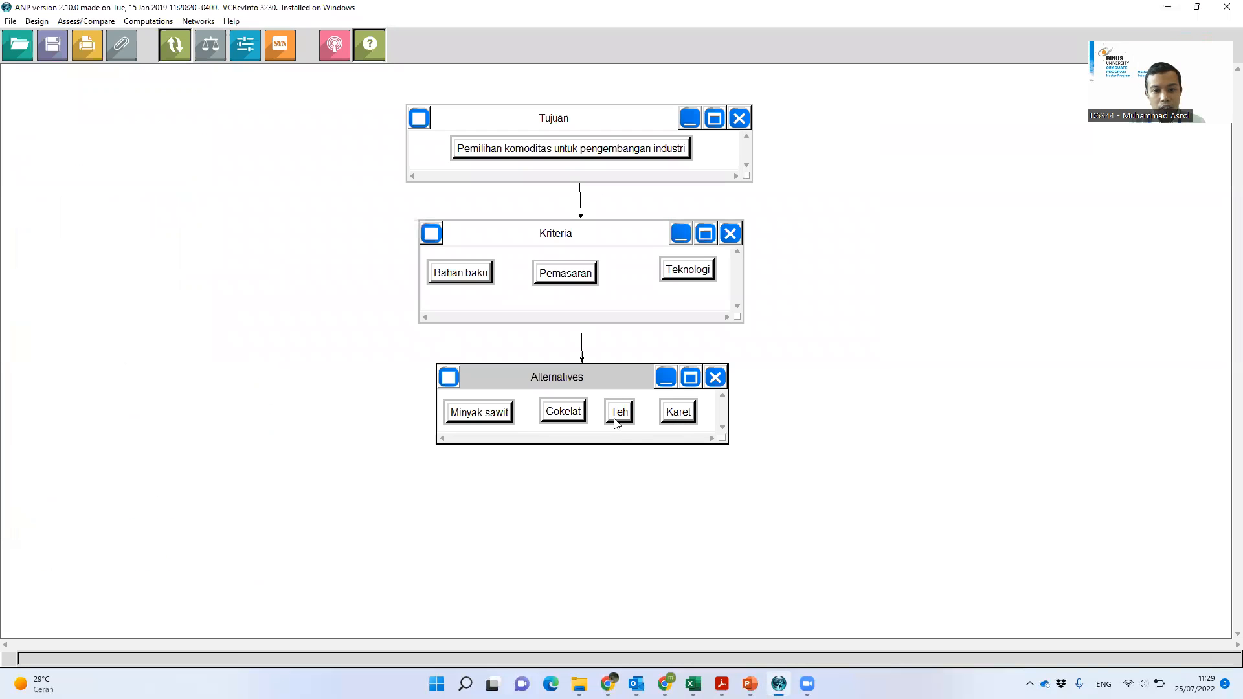
mouse_move(807, 684)
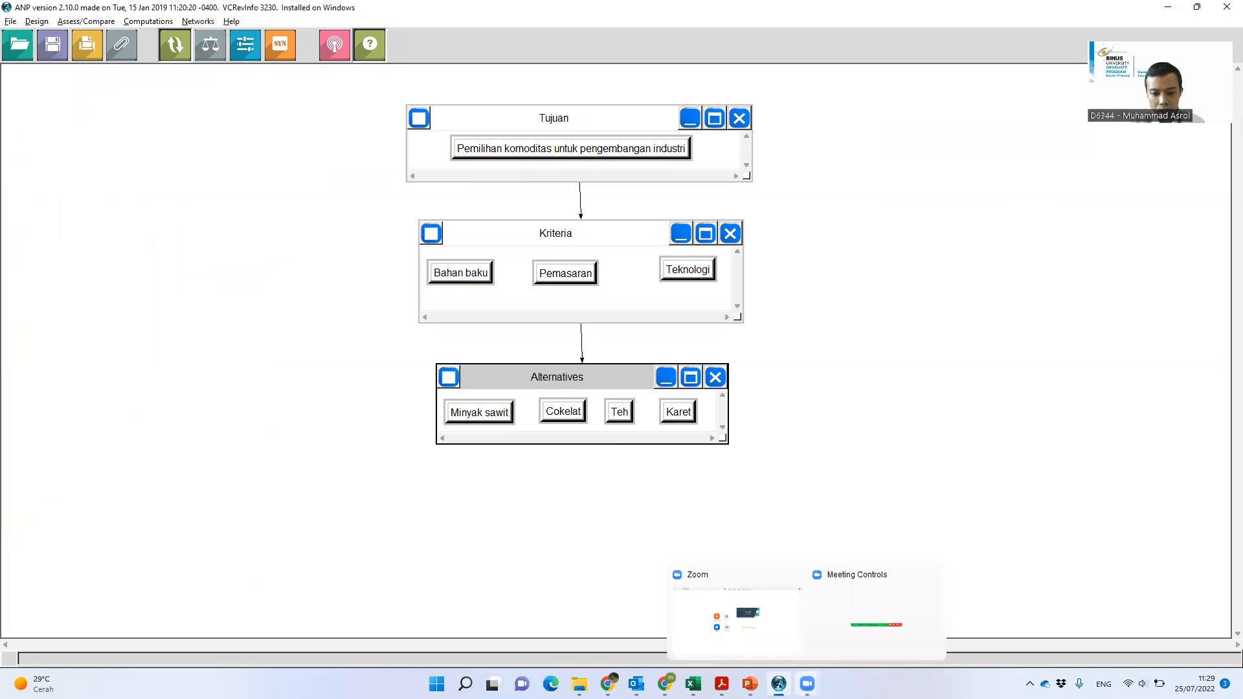
click(850, 631)
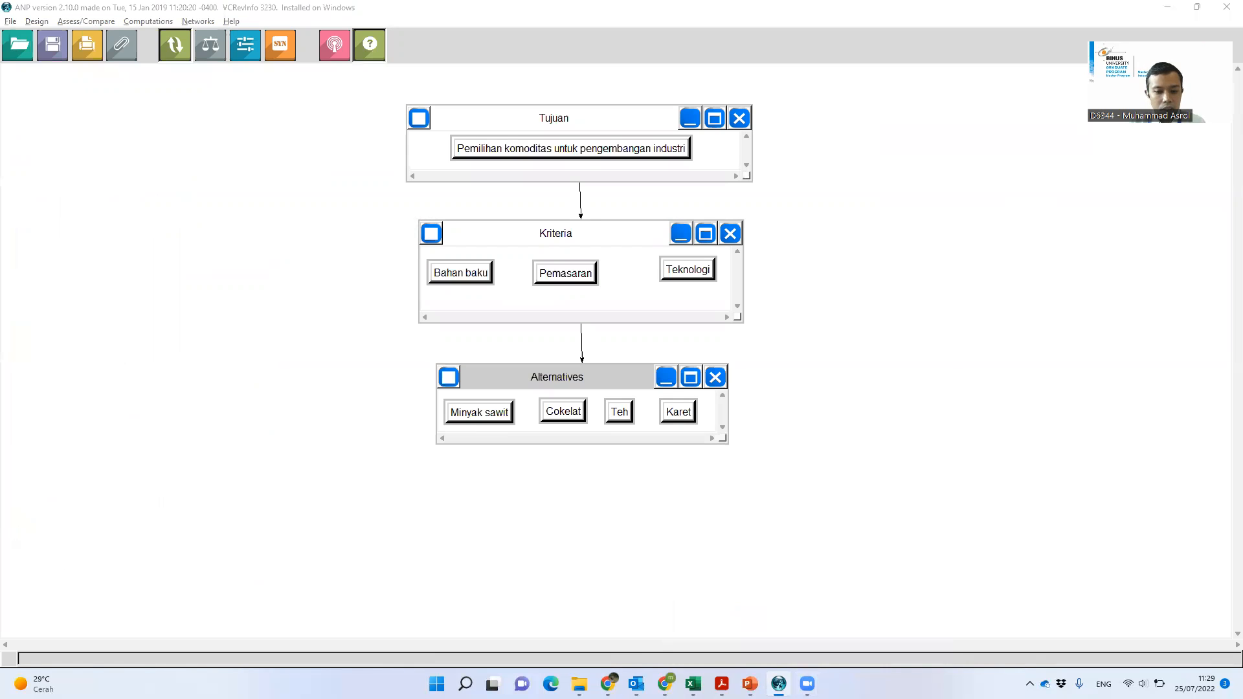